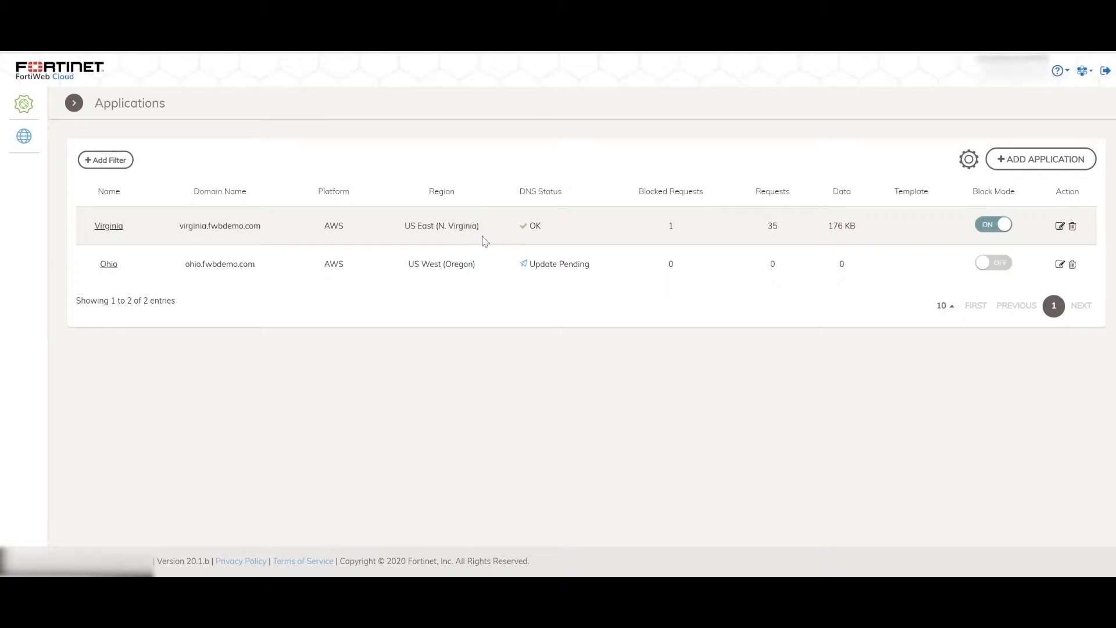
Step: Examine the regions assigned to the Virginia and Ohio applications and the DNS status in the applications list
left_click_drag(481, 227, 404, 226)
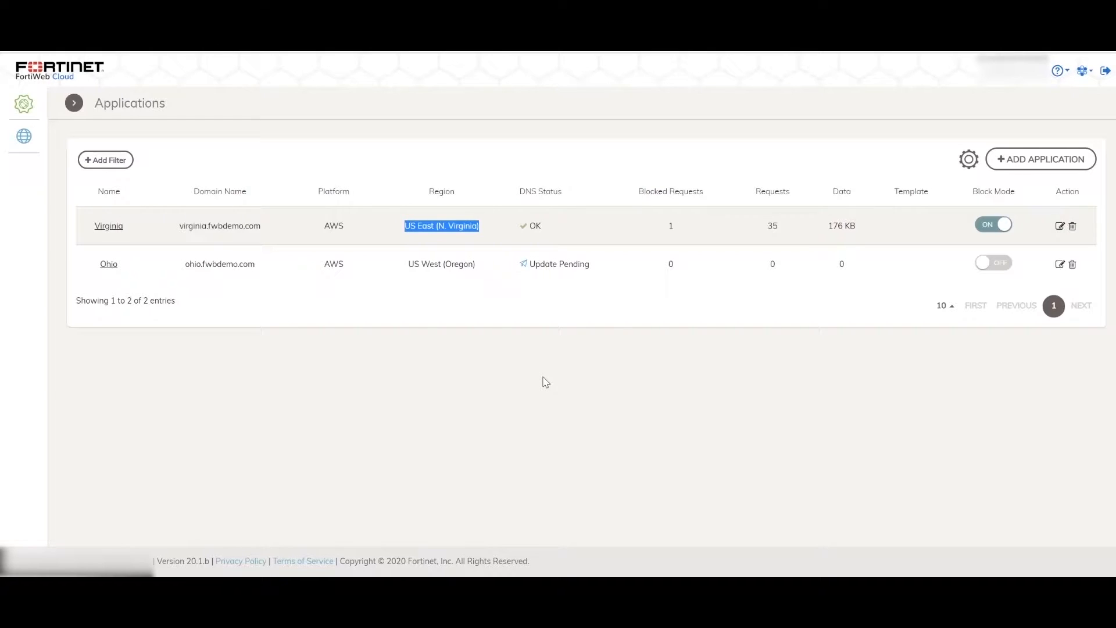
left_click(471, 267)
left_click_drag(471, 268, 407, 268)
left_click(541, 342)
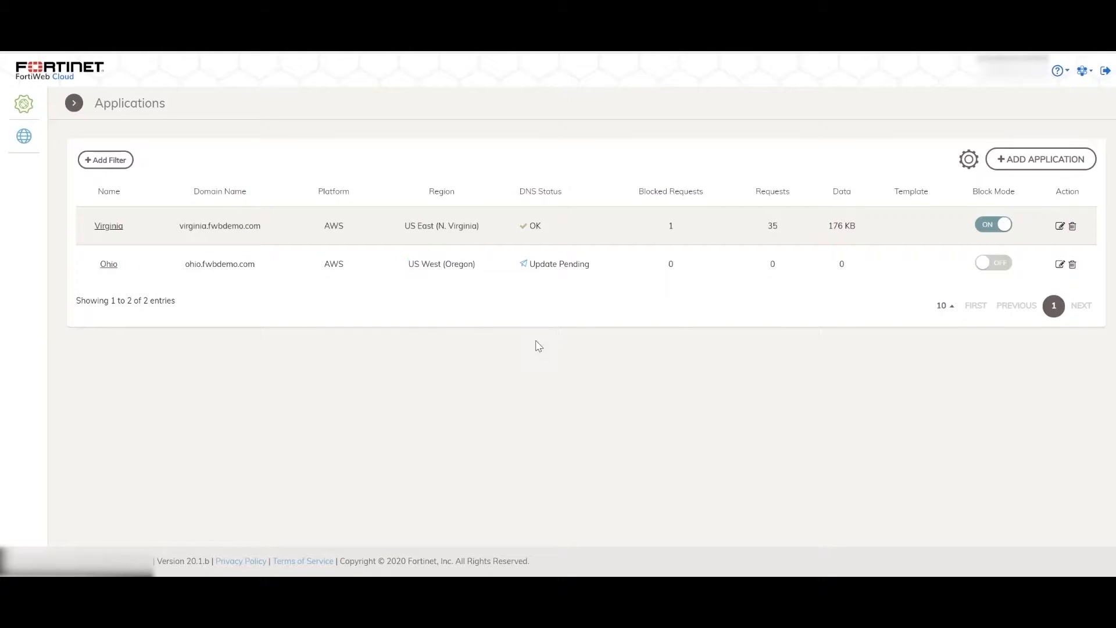
mouse_move(531, 261)
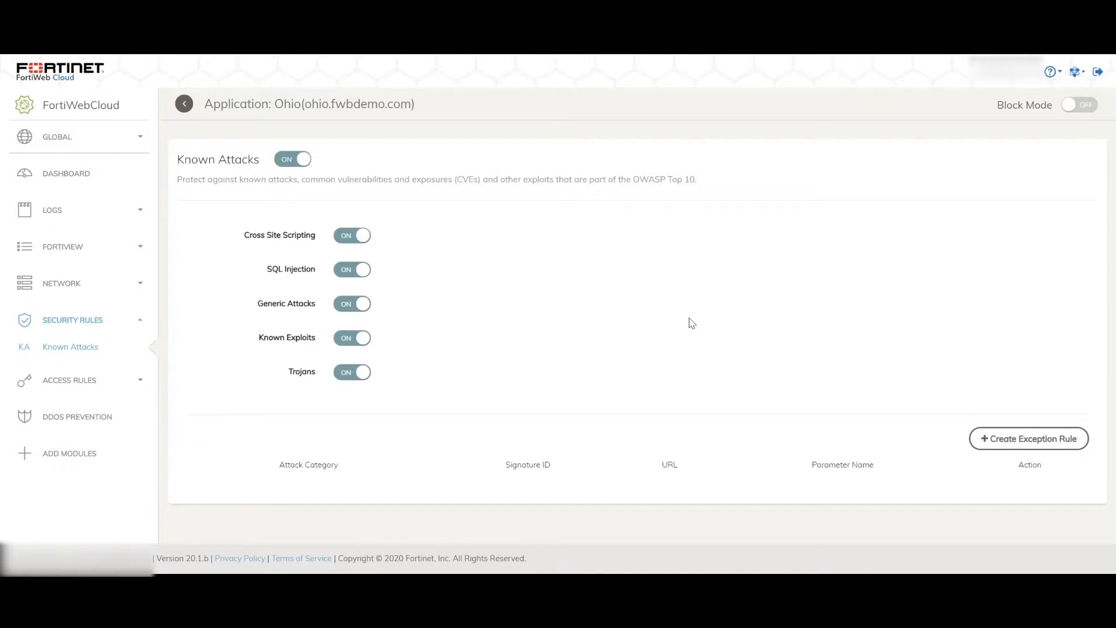
Step: Start a Known Attacks exception rule with the Request URL string match set to /index.html, keeping the first Cross Site Scripting signature
left_click(1032, 447)
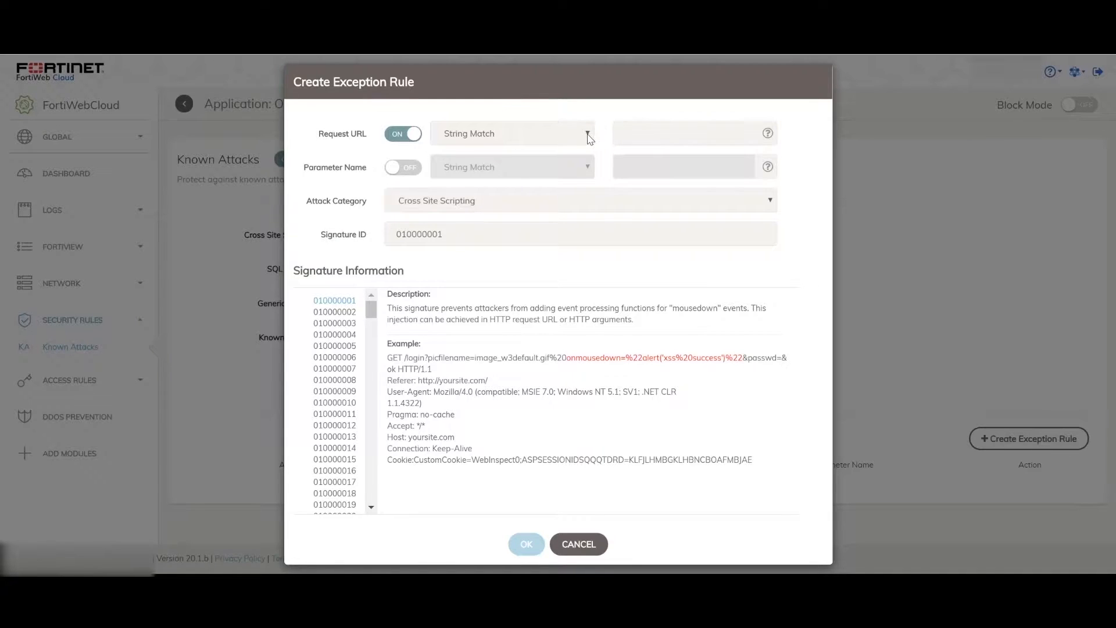
left_click(634, 134)
type("/in")
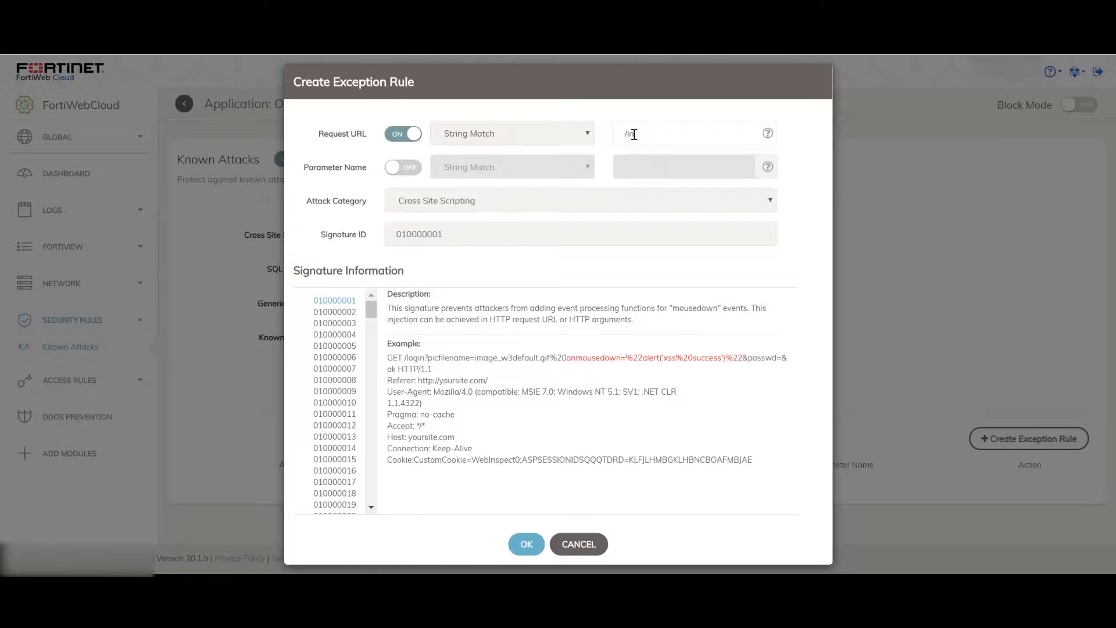
type("dex.html")
left_click(363, 313)
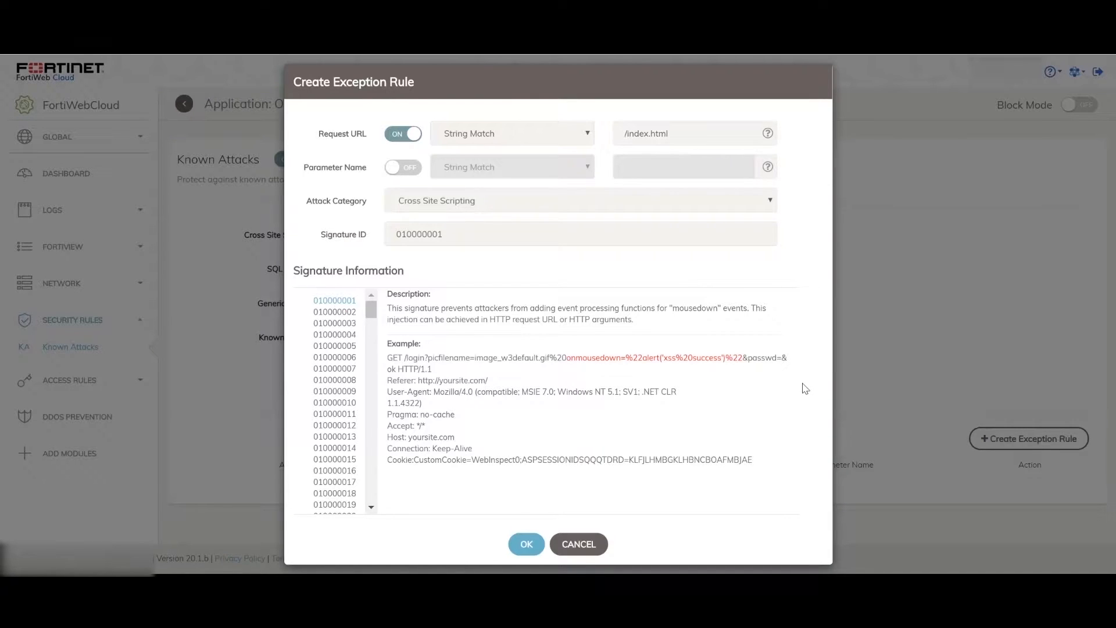
double_click(430, 234)
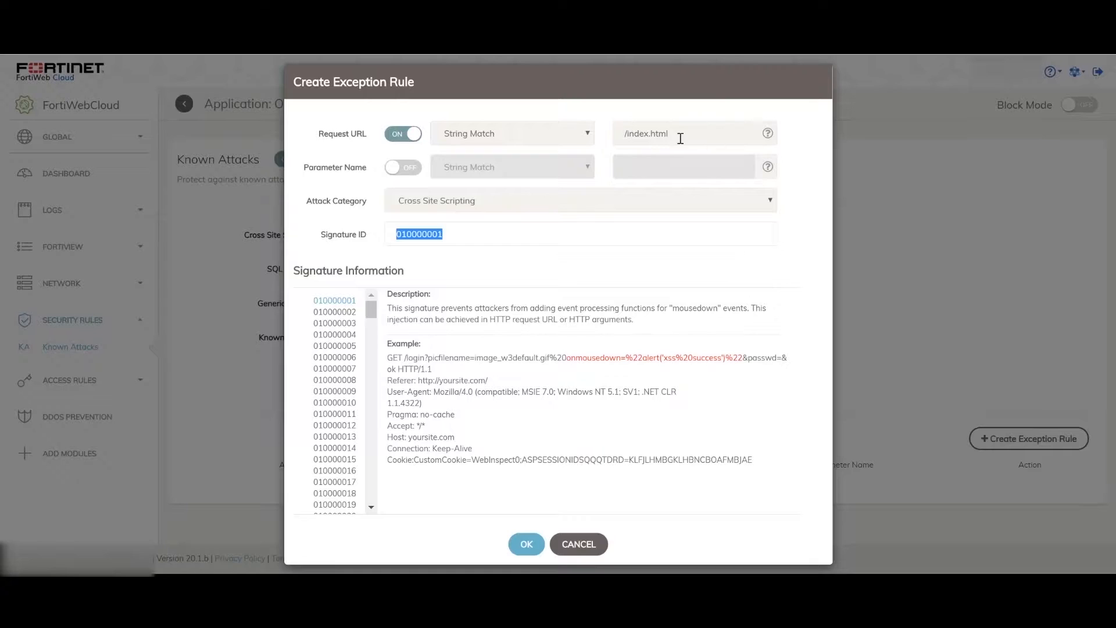
Step: Enable the Parameter Name condition of the exception rule and set its string match to test
left_click(409, 170)
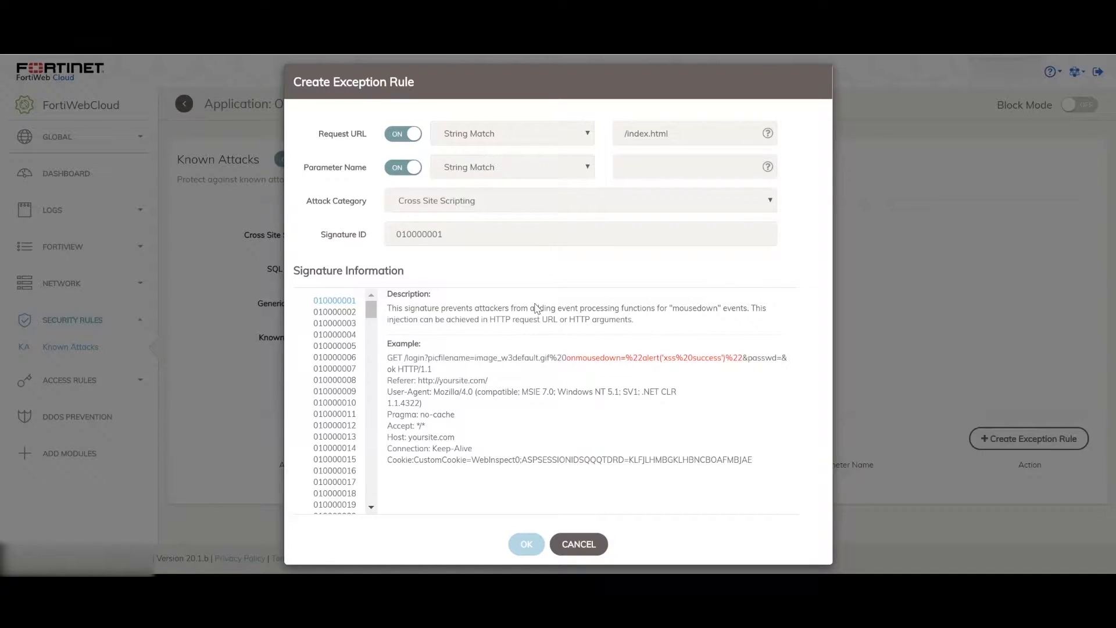
left_click(648, 166)
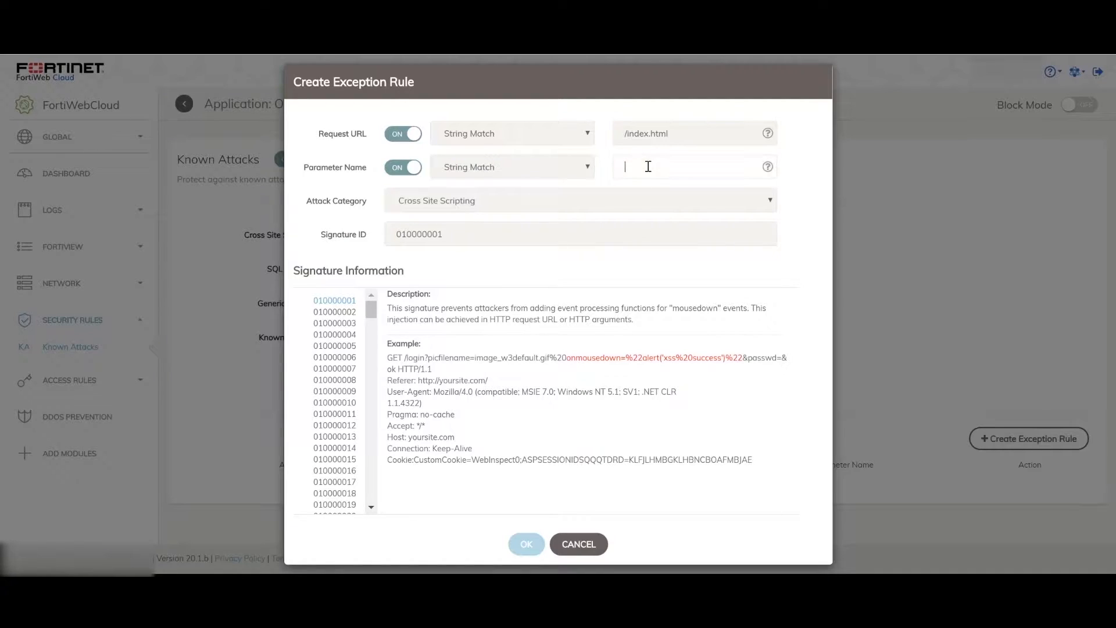
type("test")
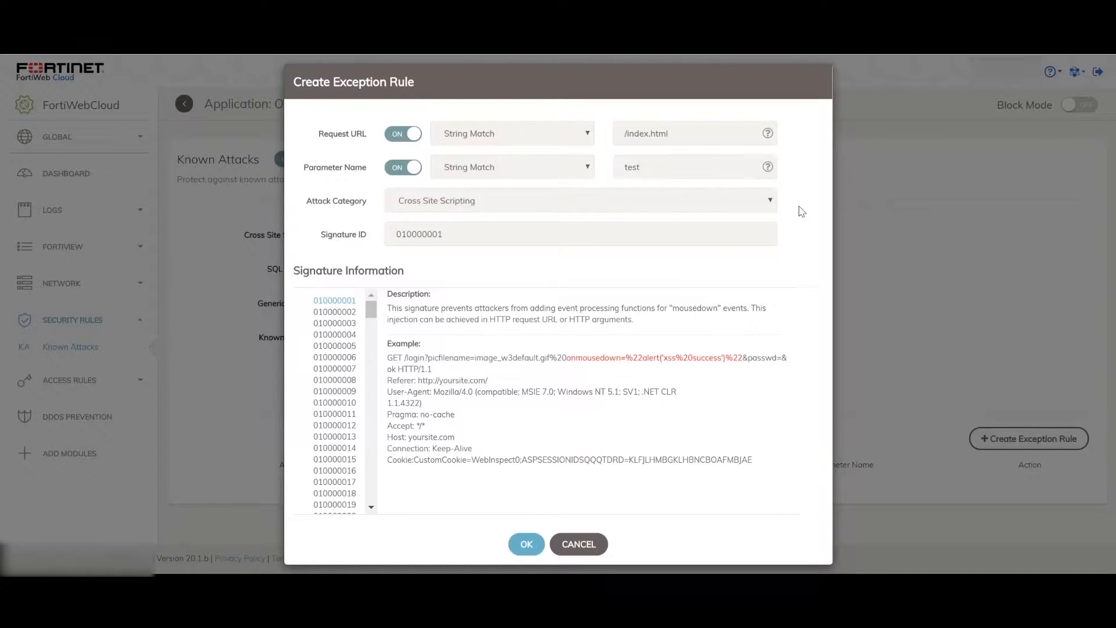
Step: Review the exception rule's URL and parameter values and the match types offered for the Request URL
left_click_drag(680, 132, 624, 129)
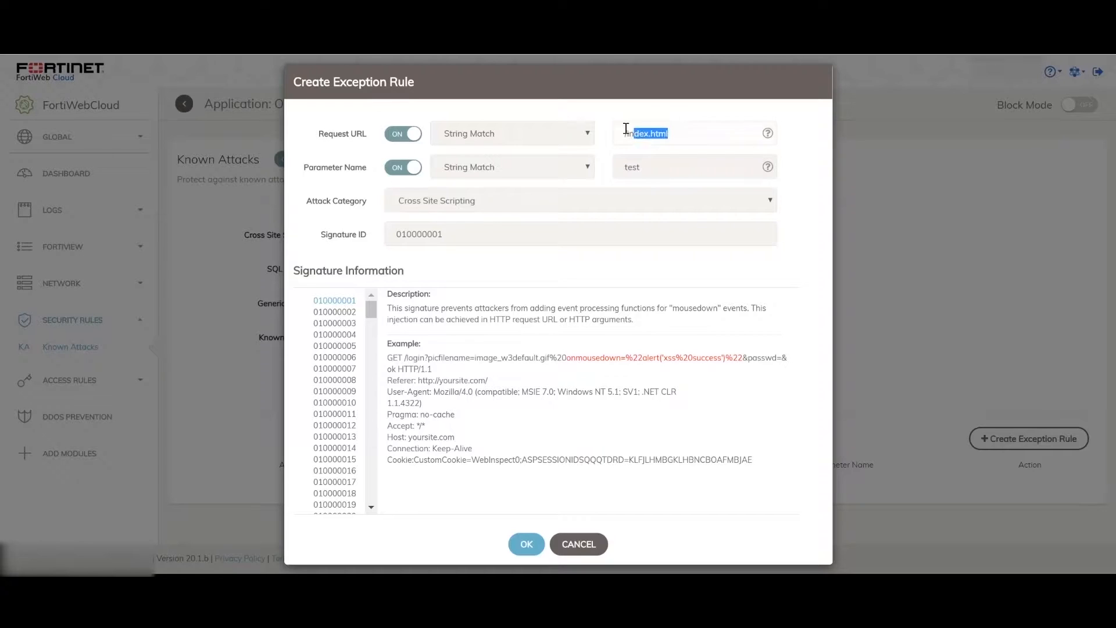
left_click_drag(647, 169, 609, 175)
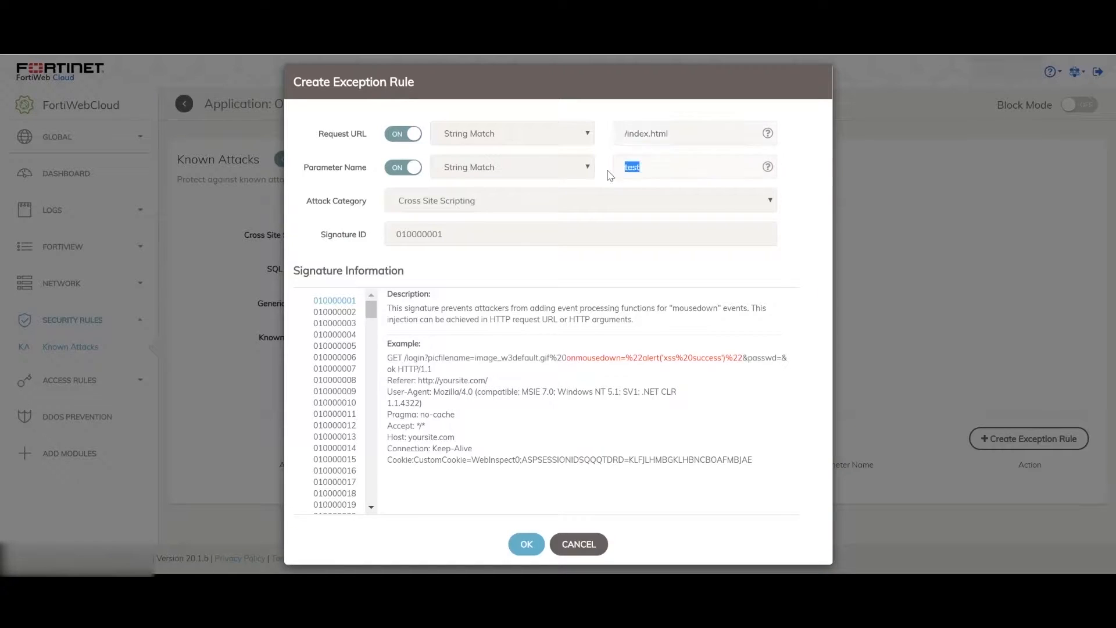
left_click(814, 219)
left_click(587, 133)
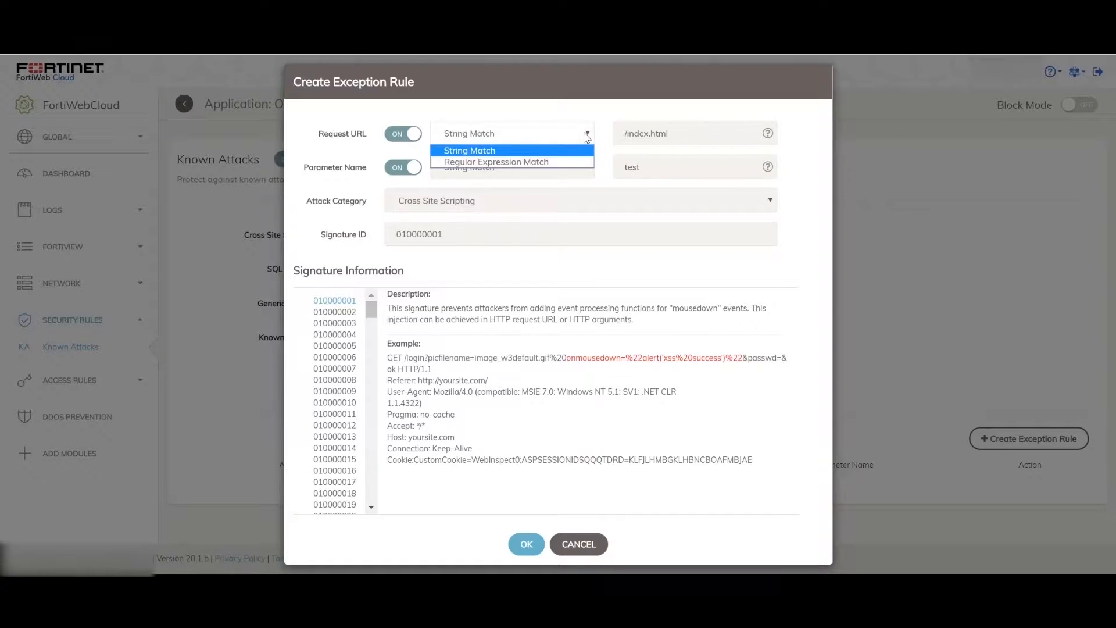
left_click(586, 135)
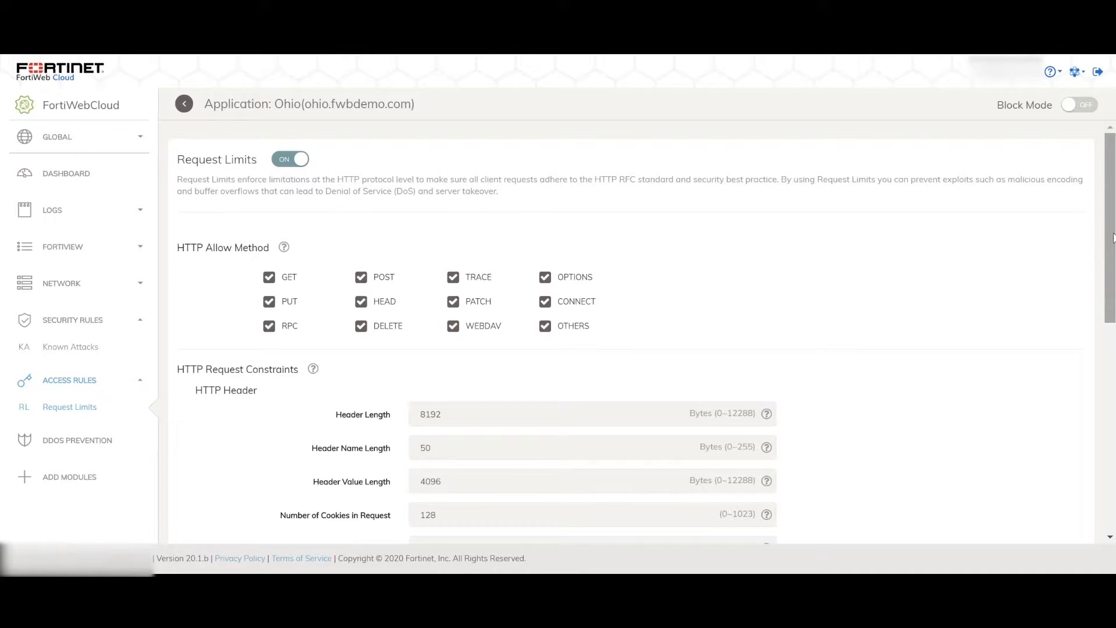
Step: Review the Ohio application's Request Limits constraints and its DDoS Prevention application and network settings
left_click_drag(1111, 237, 1110, 257)
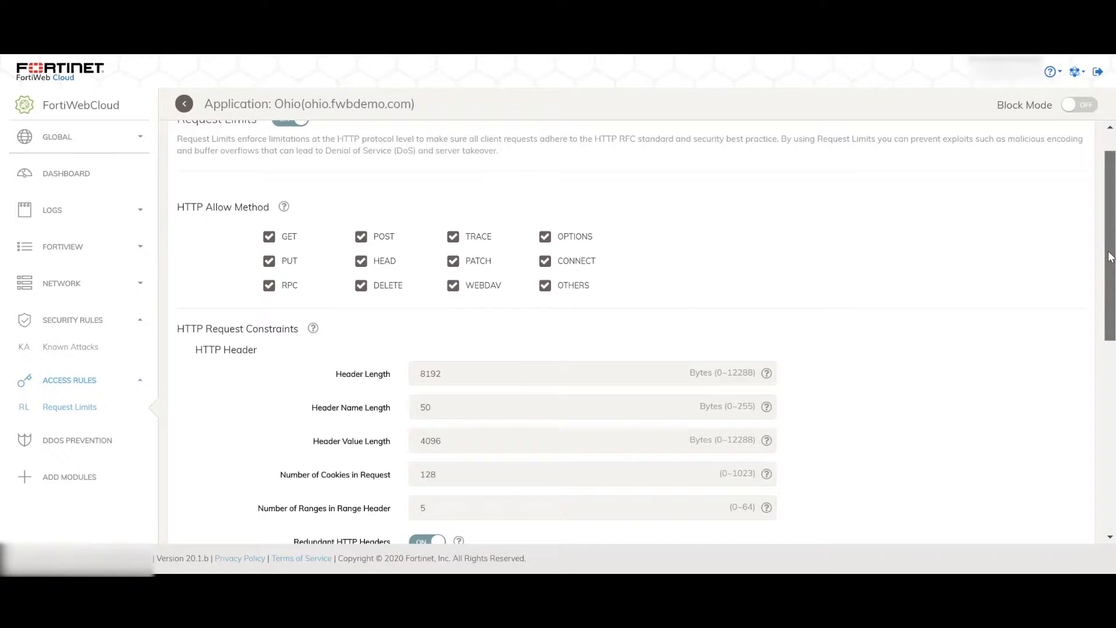
left_click_drag(1110, 257, 1108, 262)
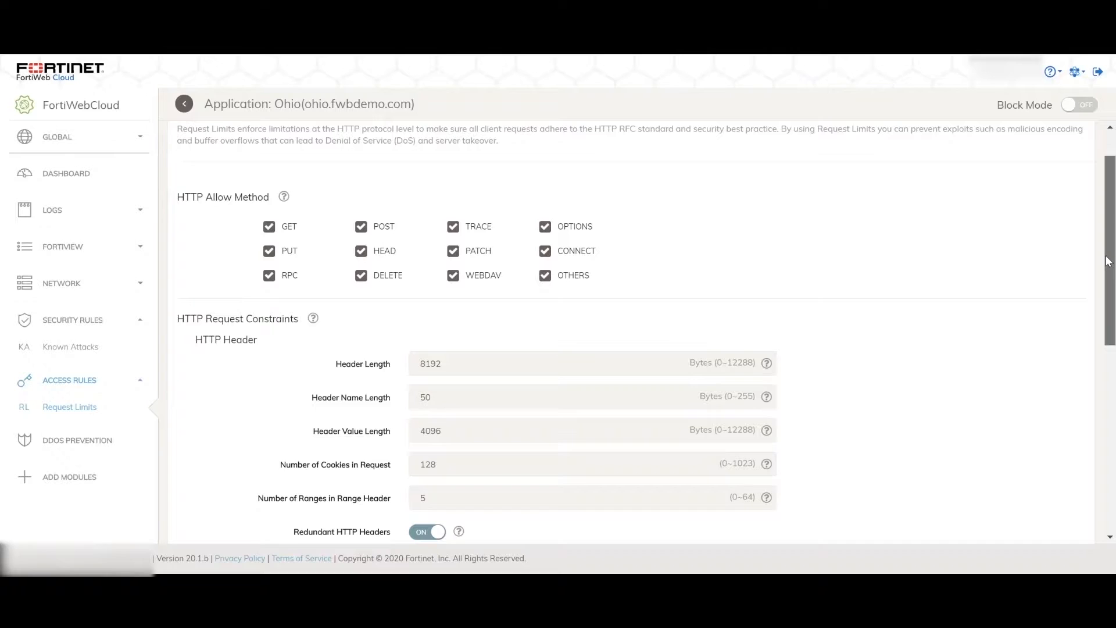
left_click_drag(1108, 262, 1090, 313)
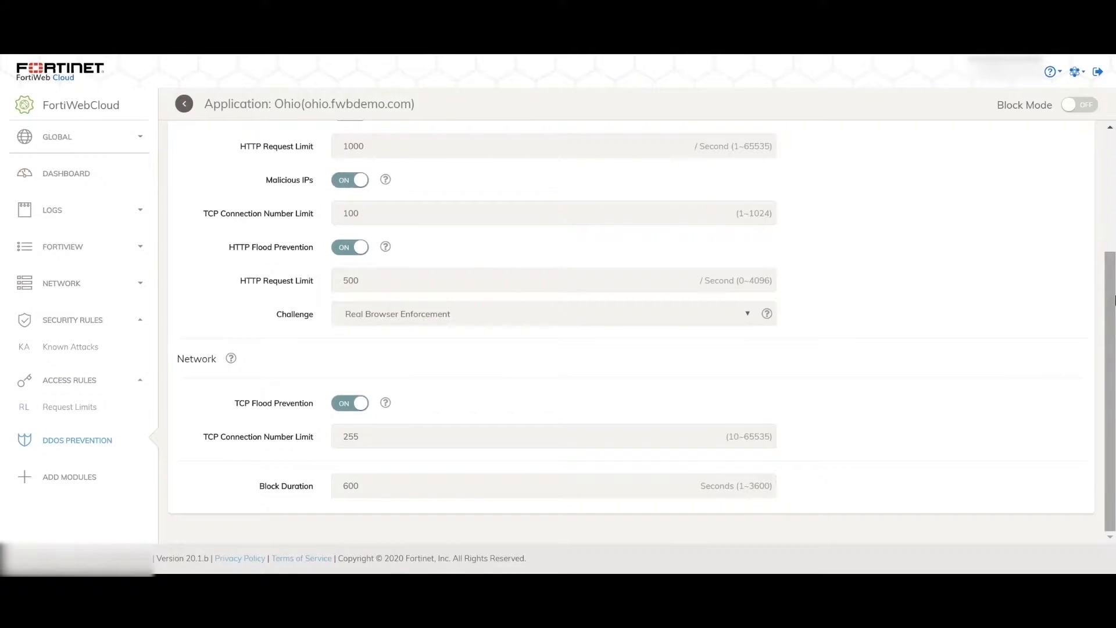
left_click_drag(1111, 321, 1111, 216)
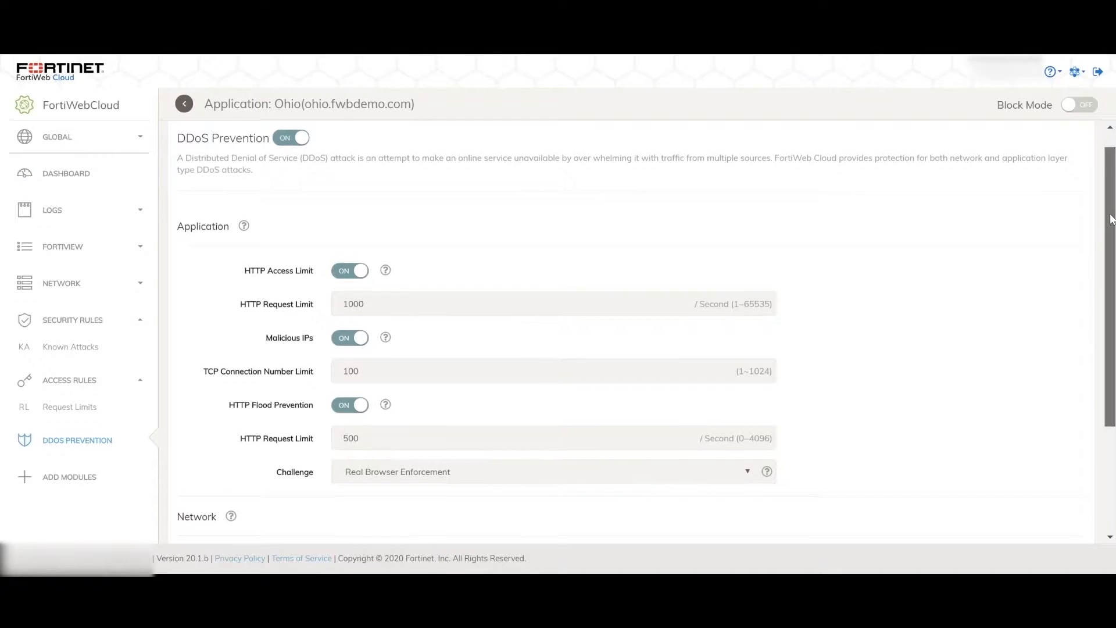
left_click_drag(1111, 216, 1111, 245)
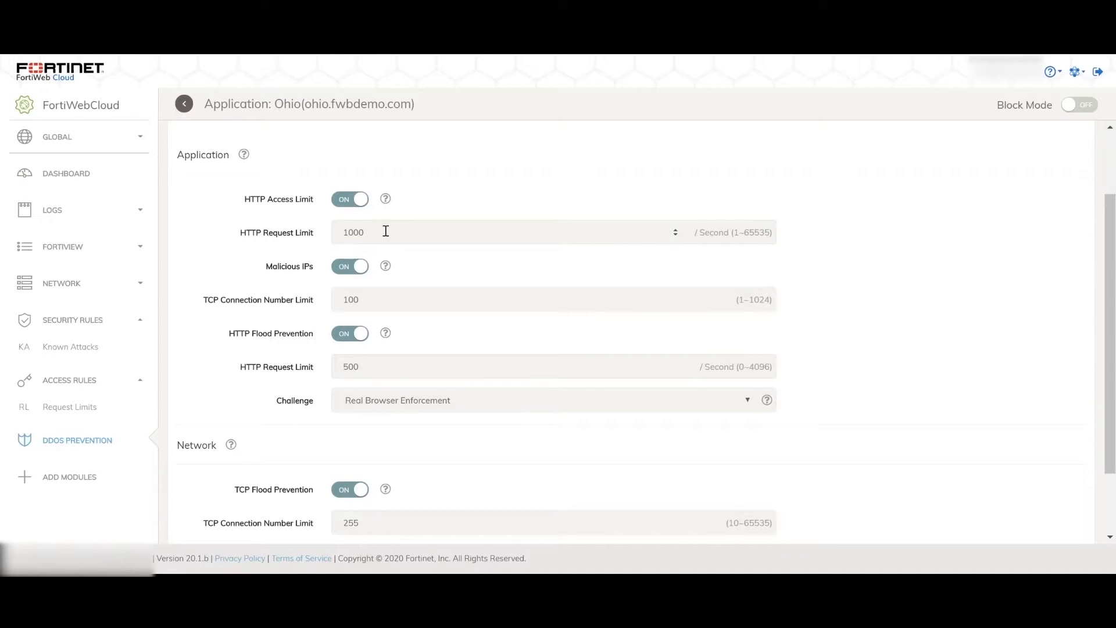
scroll(266, 519, "down", 2)
Step: Enable the Anomaly Detection and Information Leakage security rule modules for the Ohio application
left_click(79, 478)
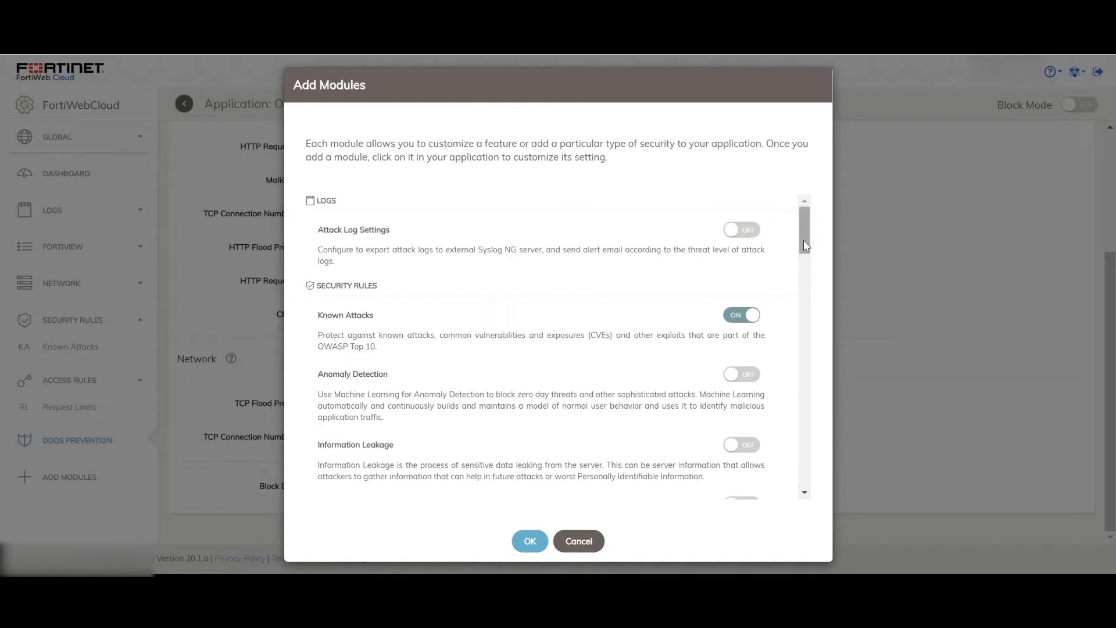
left_click_drag(803, 240, 804, 249)
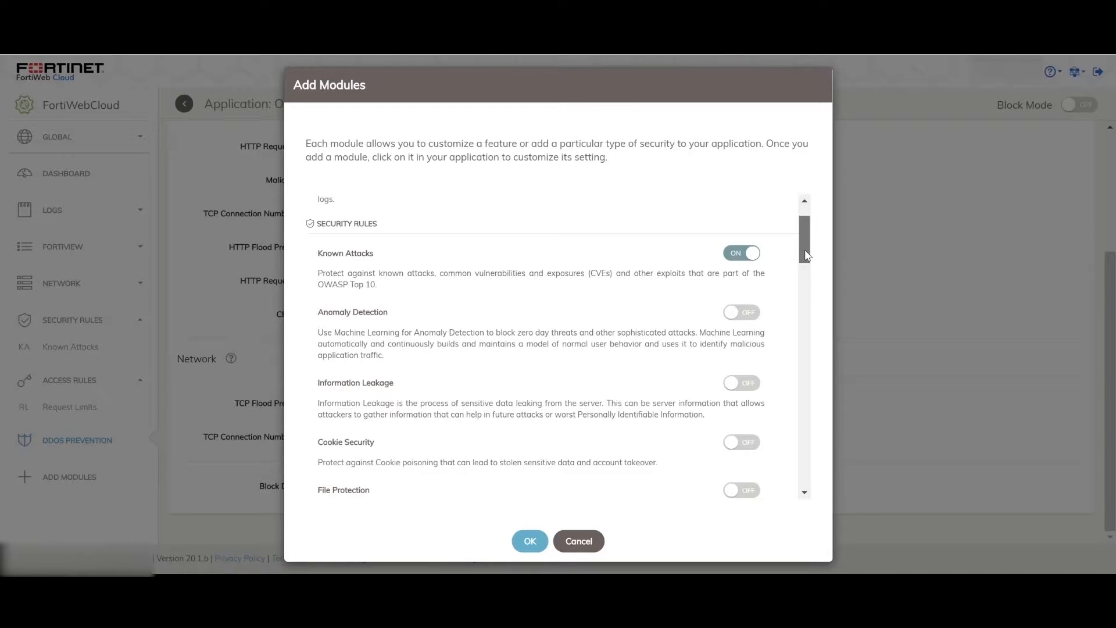
left_click(749, 316)
left_click_drag(805, 249, 805, 261)
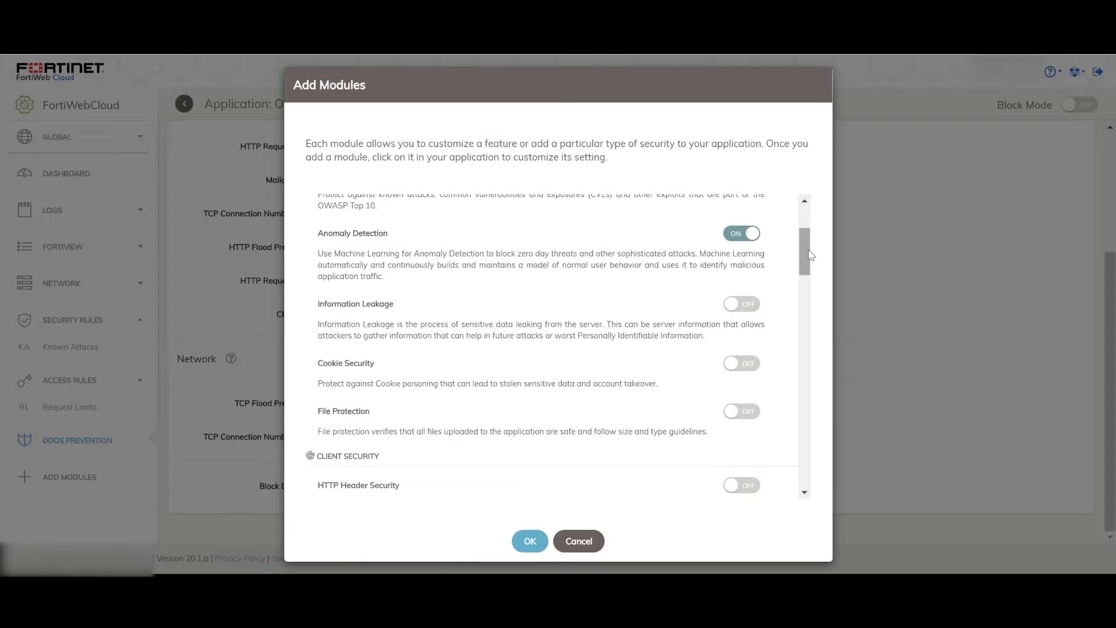
left_click(750, 303)
left_click_drag(803, 263, 805, 273)
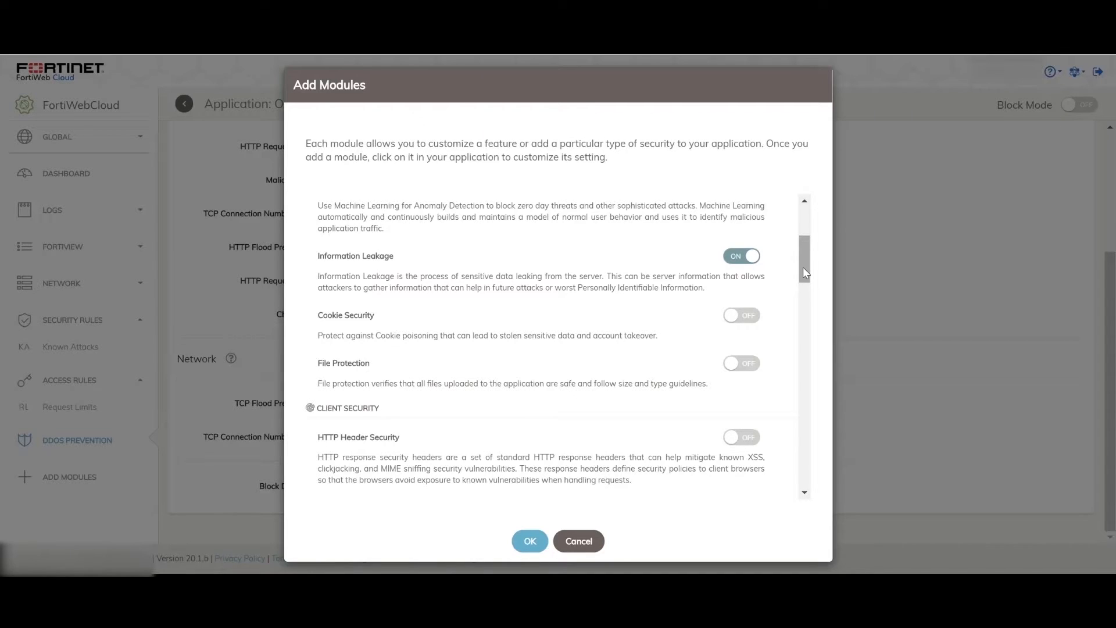
Step: Examine the descriptions of the URL Access and IP Protection modules under the access rules
scroll(803, 271, "down", 5)
left_click_drag(498, 379, 314, 361)
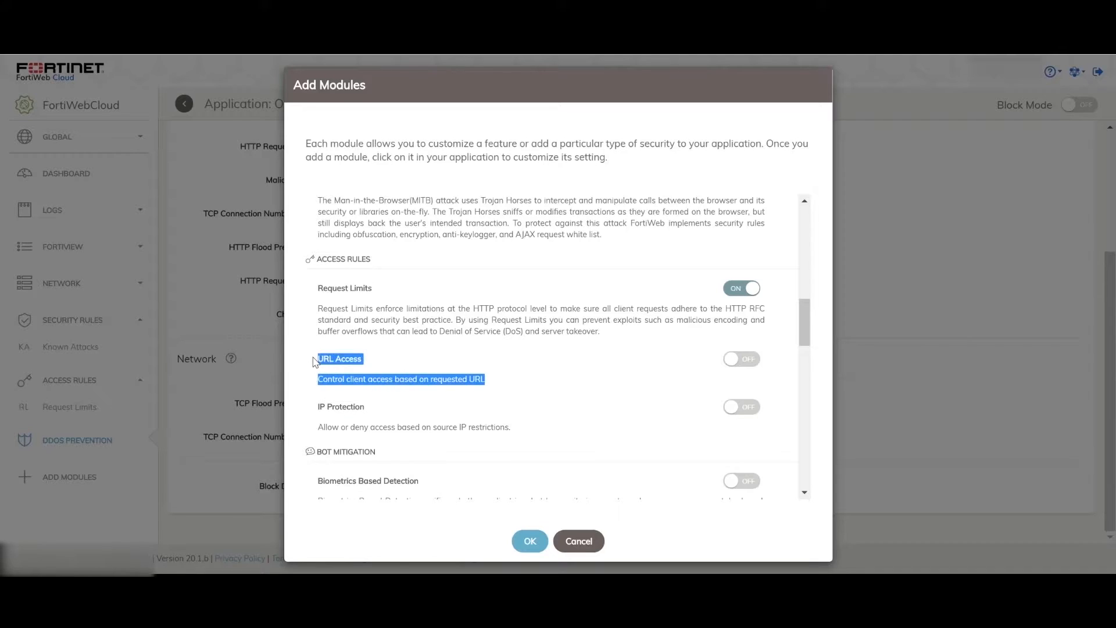
scroll(805, 340, "down", 1)
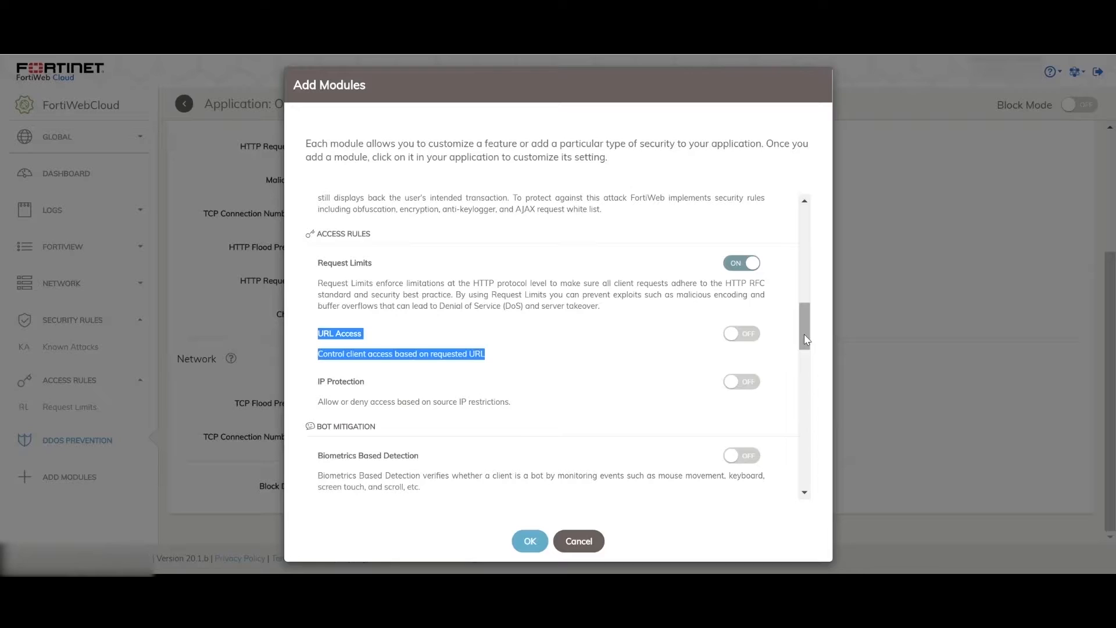
scroll(807, 340, "down", 1)
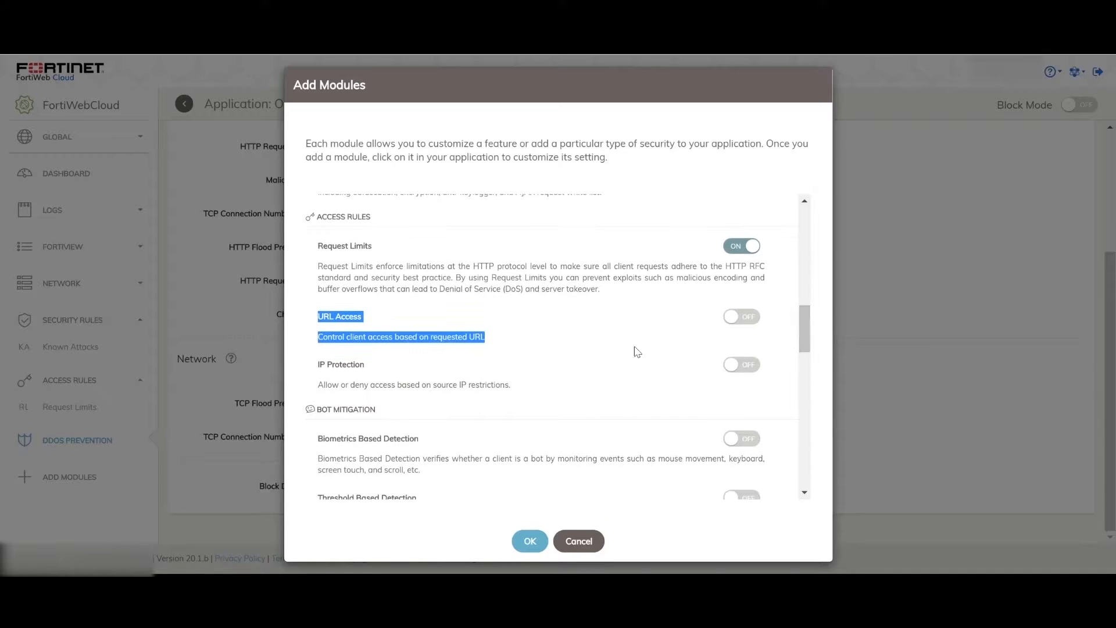
left_click_drag(511, 386, 313, 373)
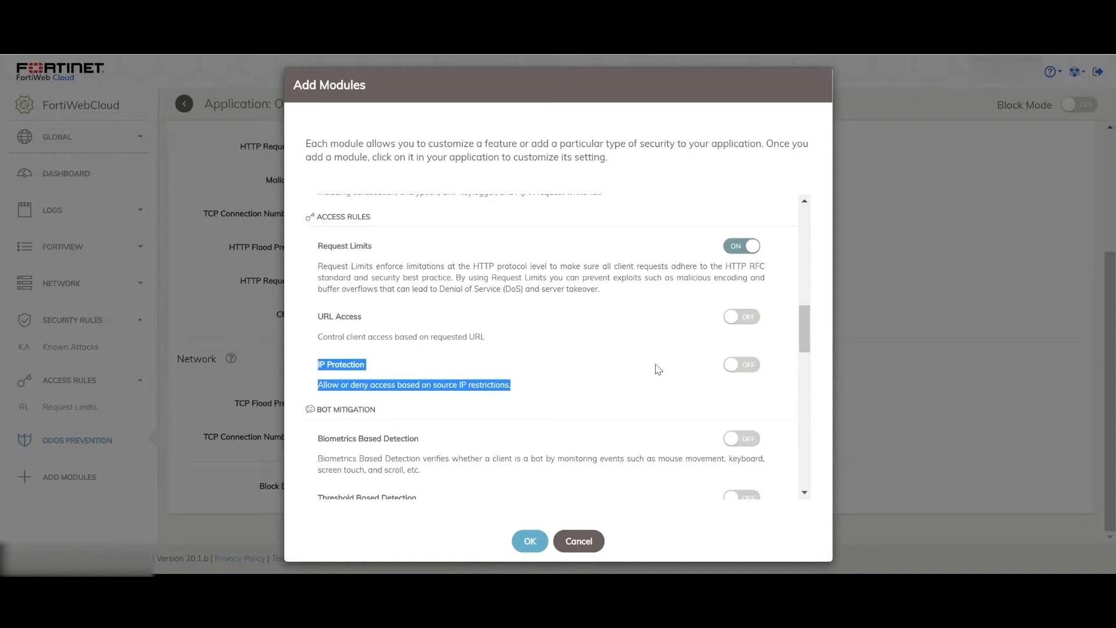
Step: Enable the JSON Protection, Mobile API Protection, API Gateway and OpenAPI Validation modules
left_click(806, 328)
left_click_drag(806, 329, 778, 424)
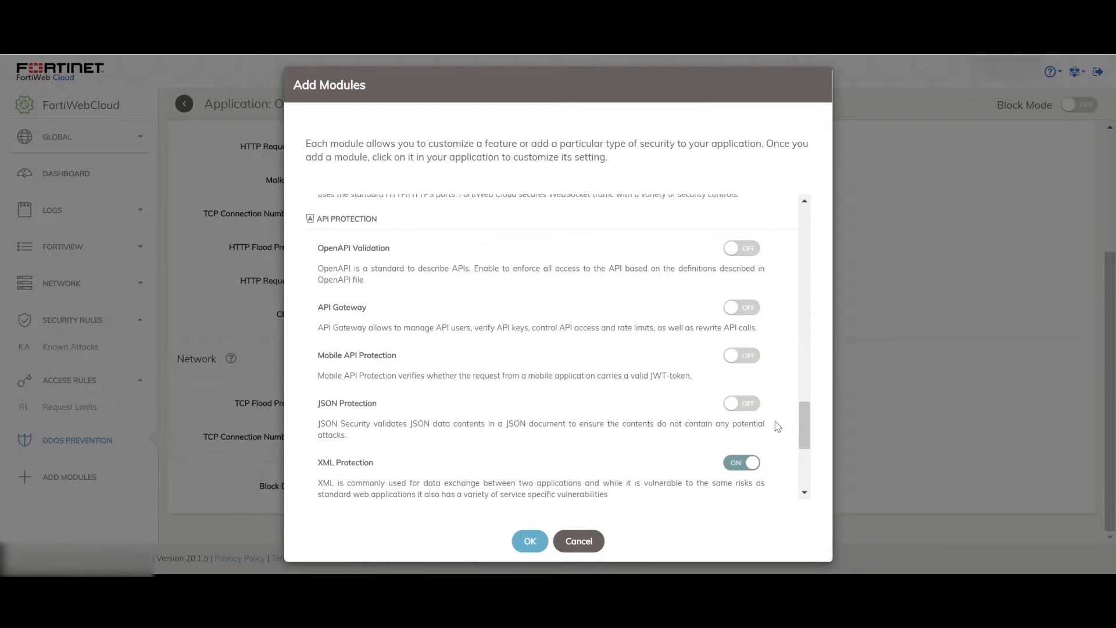
left_click(750, 403)
left_click(750, 355)
left_click(746, 306)
left_click(743, 248)
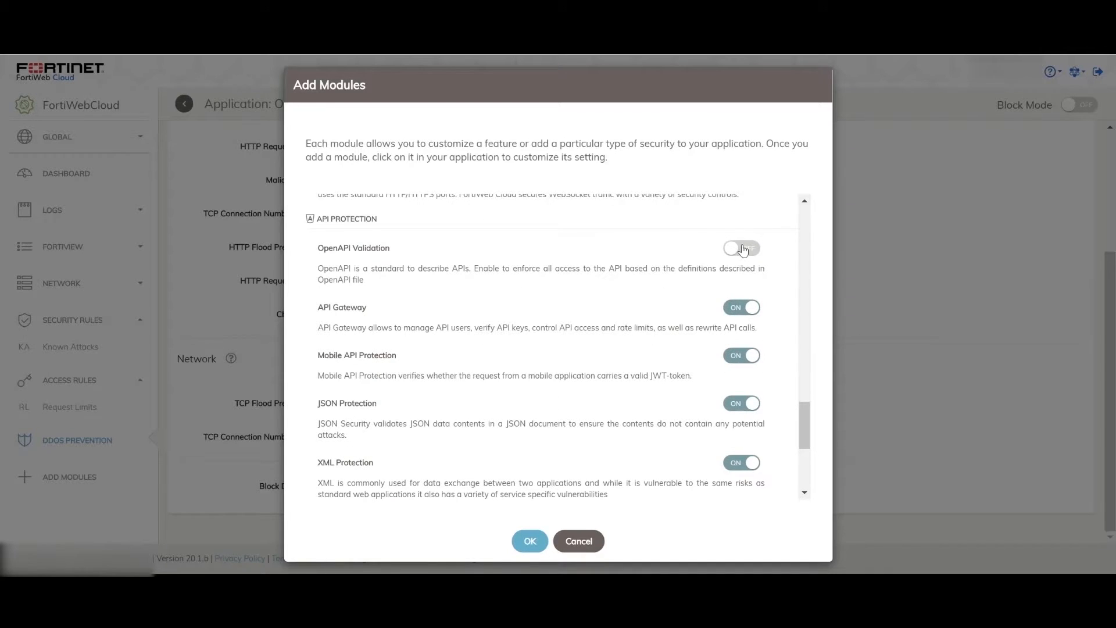
Step: Enable the Advanced Applications modules, Bot Deception, Threshold Based Detection, IP Protection and Biometrics Based Detection
left_click_drag(807, 434, 808, 394)
left_click(746, 379)
left_click(746, 426)
left_click(747, 197)
scroll(769, 241, "up", 3)
left_click(750, 340)
left_click(748, 210)
left_click(748, 282)
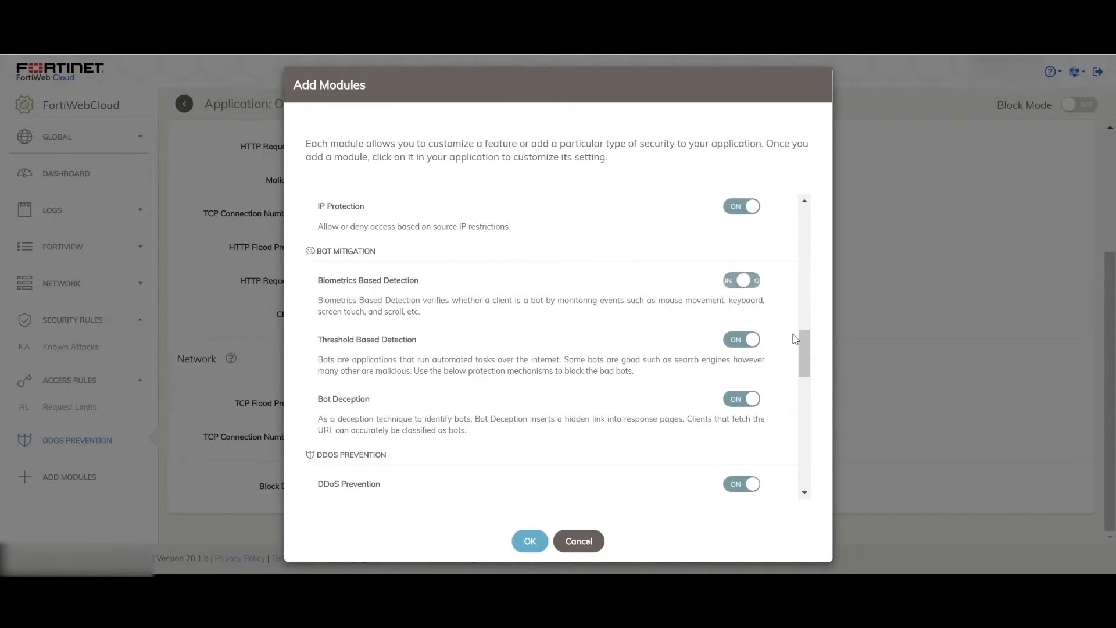
Step: Apply the module selection to the Ohio application and show its Client Security modules
scroll(767, 382, "up", 5)
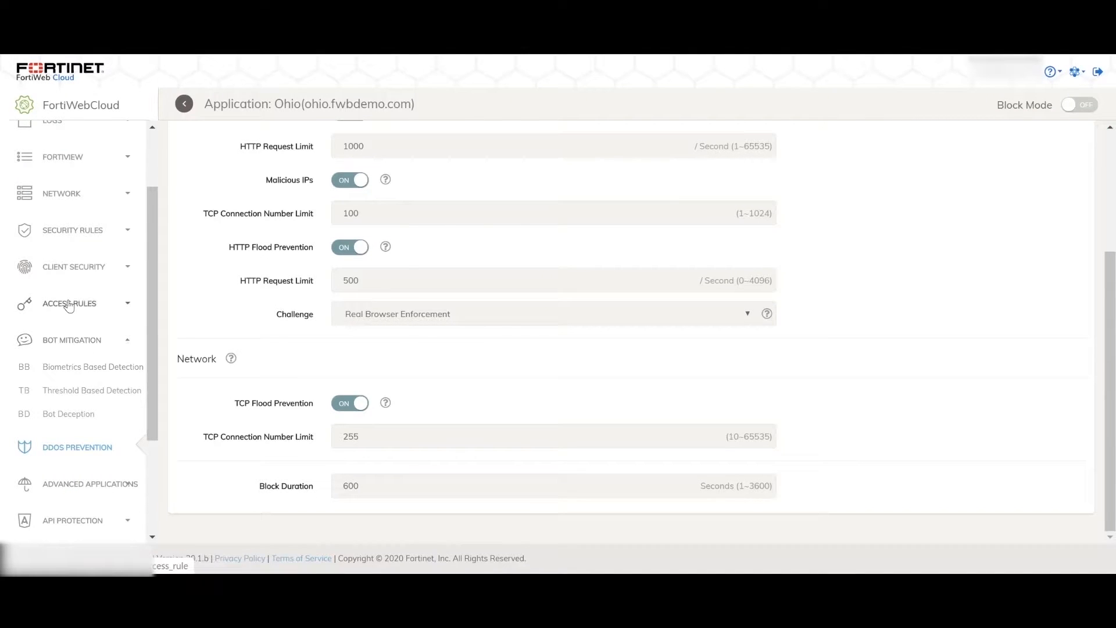
left_click(73, 269)
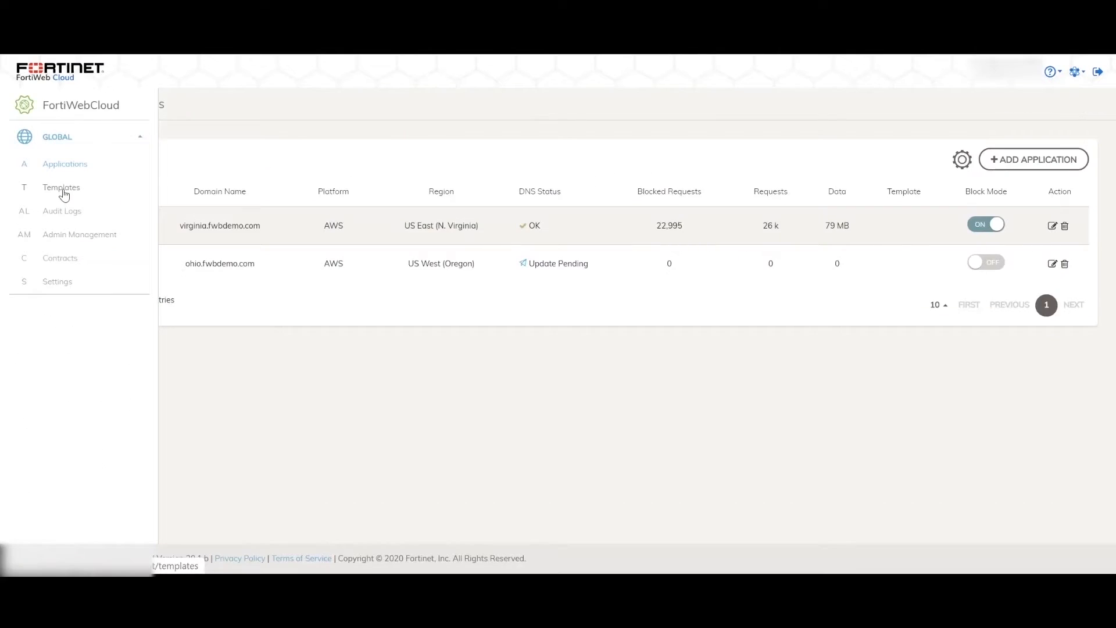
Step: Create a template named Template1 for the Virginia and Ohio applications
left_click(63, 189)
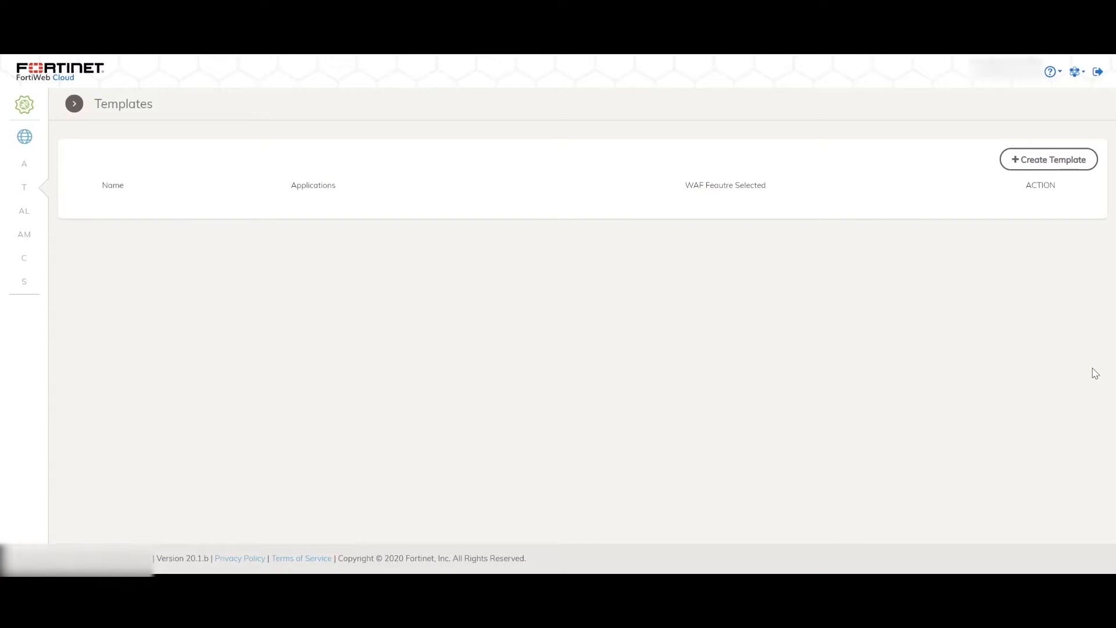
left_click(1048, 160)
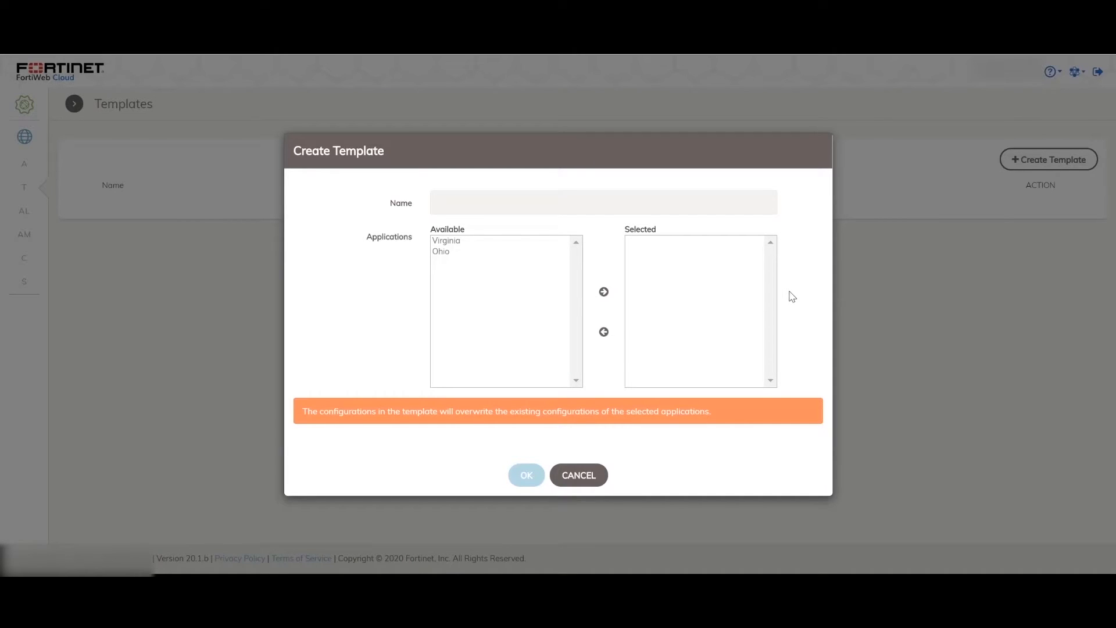
left_click(548, 205)
type("Template1")
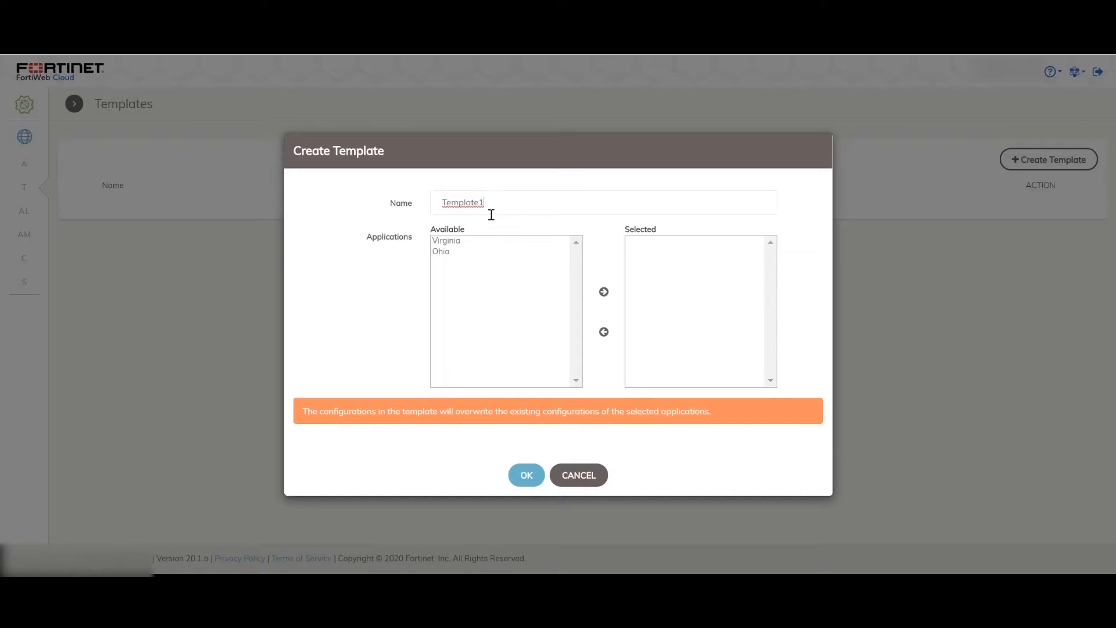
left_click(448, 241)
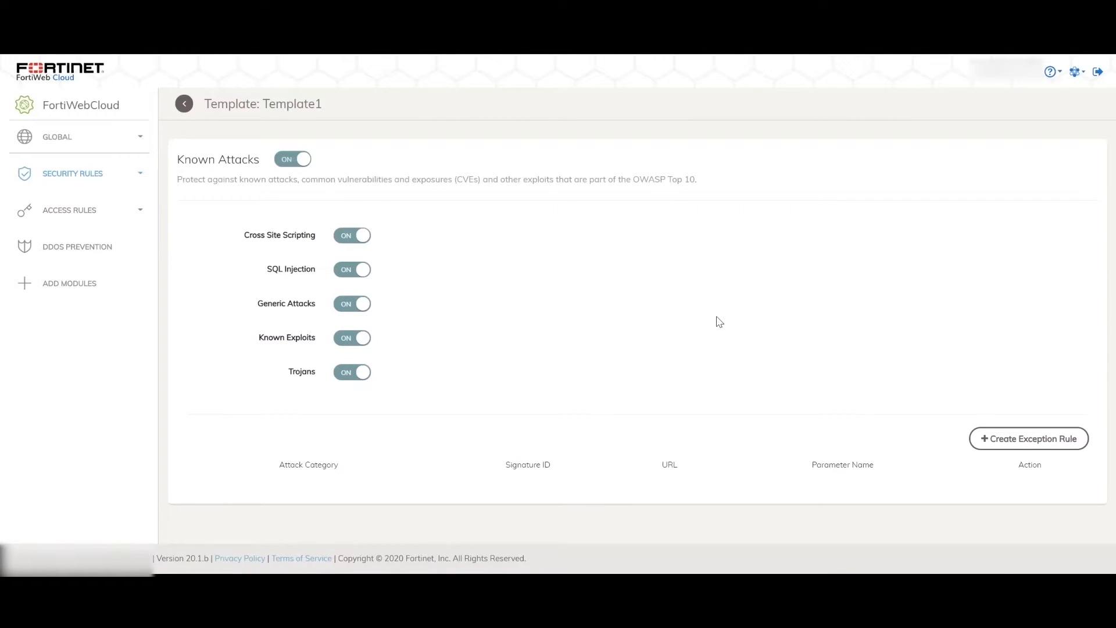
Step: Review the Known Attacks and Request Limits settings in Template1 and the modules available to add
left_click(142, 174)
left_click(147, 235)
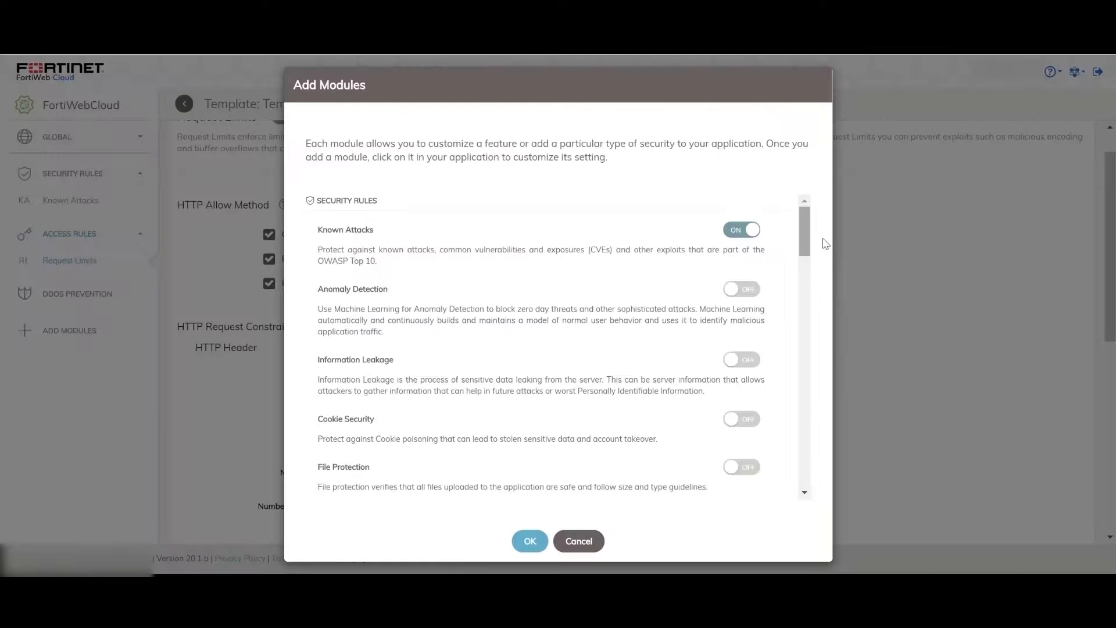
left_click_drag(804, 238, 804, 388)
left_click(567, 532)
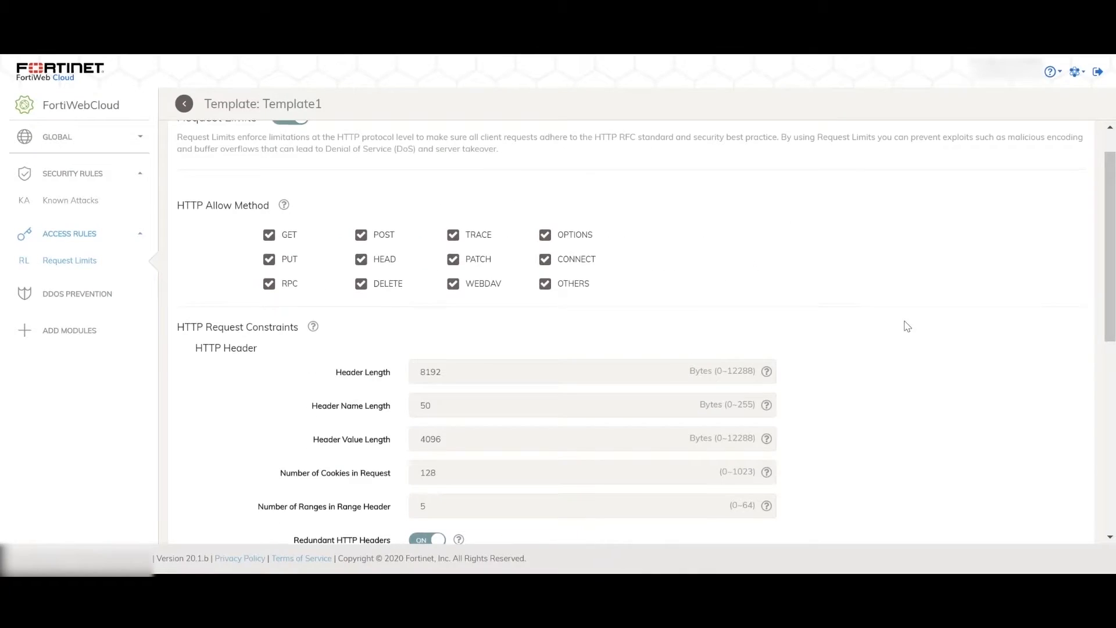
scroll(905, 325, "up", 1)
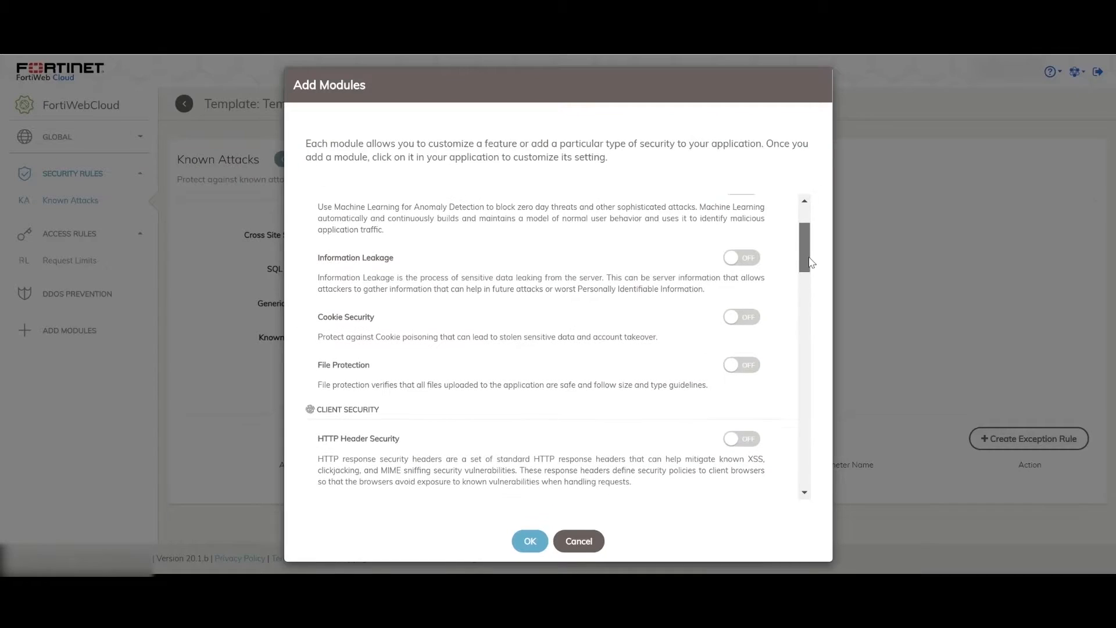
Step: Add the File Protection module to Template1
left_click_drag(815, 259, 817, 278)
left_click(744, 272)
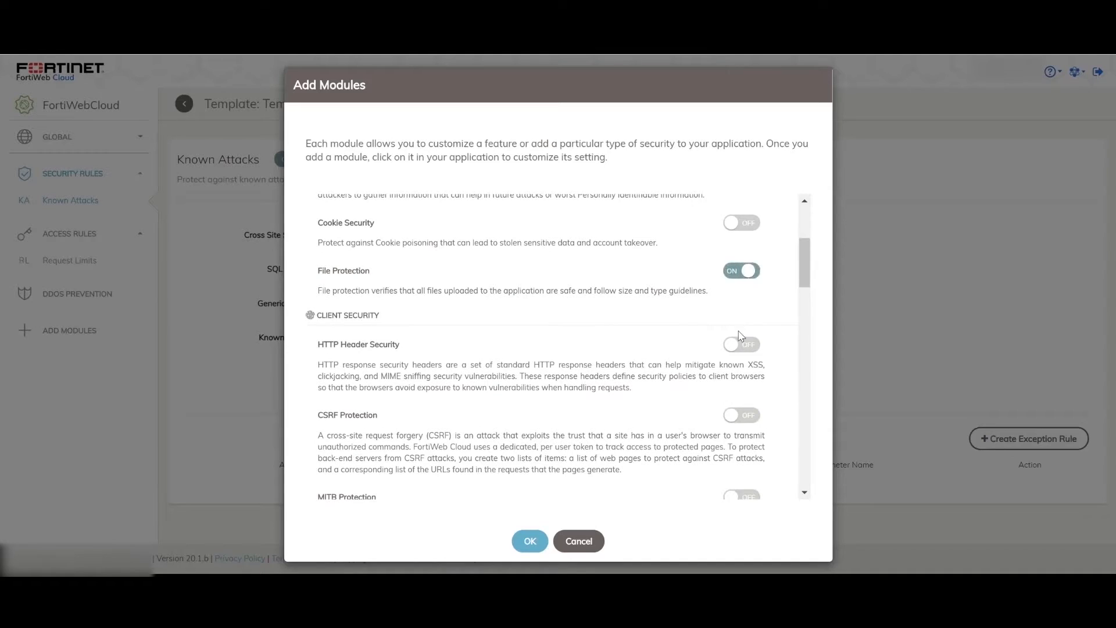
left_click(525, 538)
Step: Enable Trojans/Backdoor, Antivirus Scan and Advanced Threat Protection in the template's File Protection settings and save them
mouse_move(623, 523)
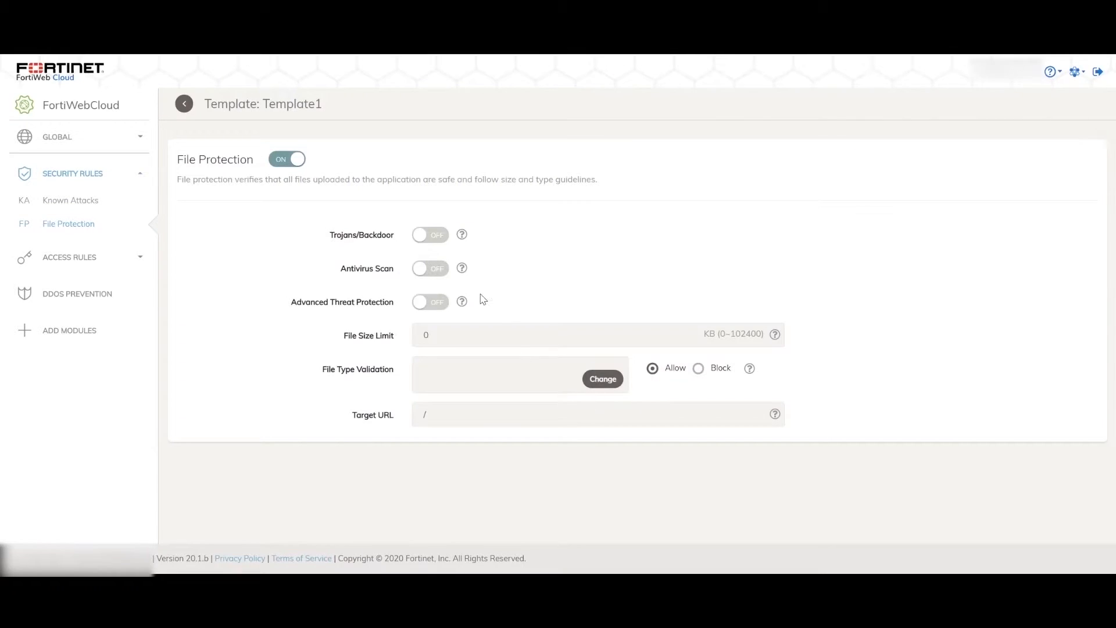
left_click(437, 238)
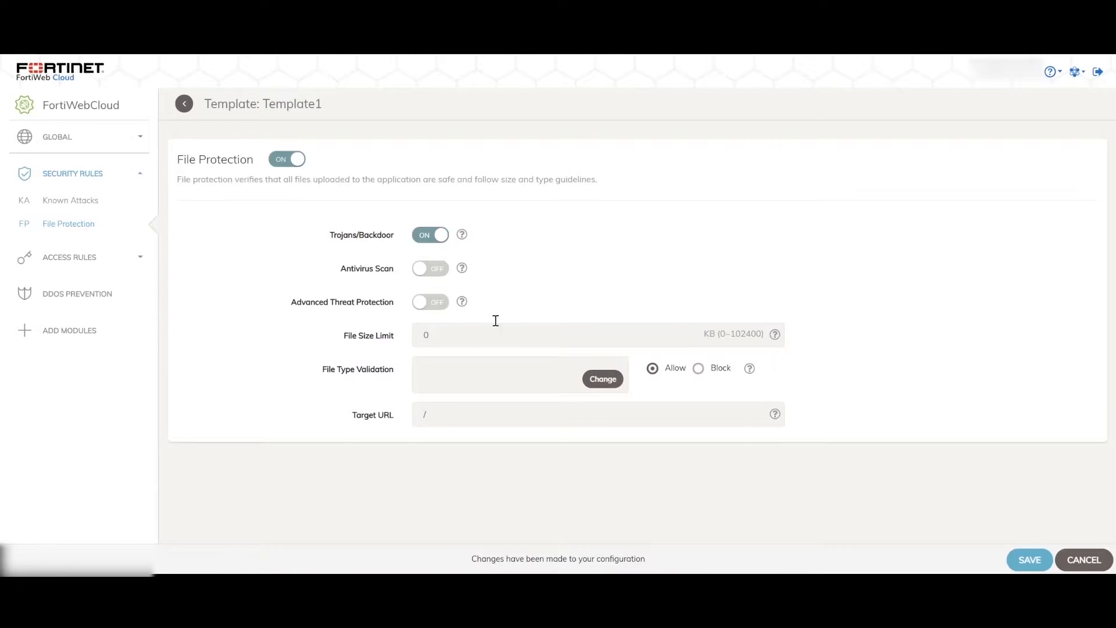
left_click(436, 268)
left_click(427, 304)
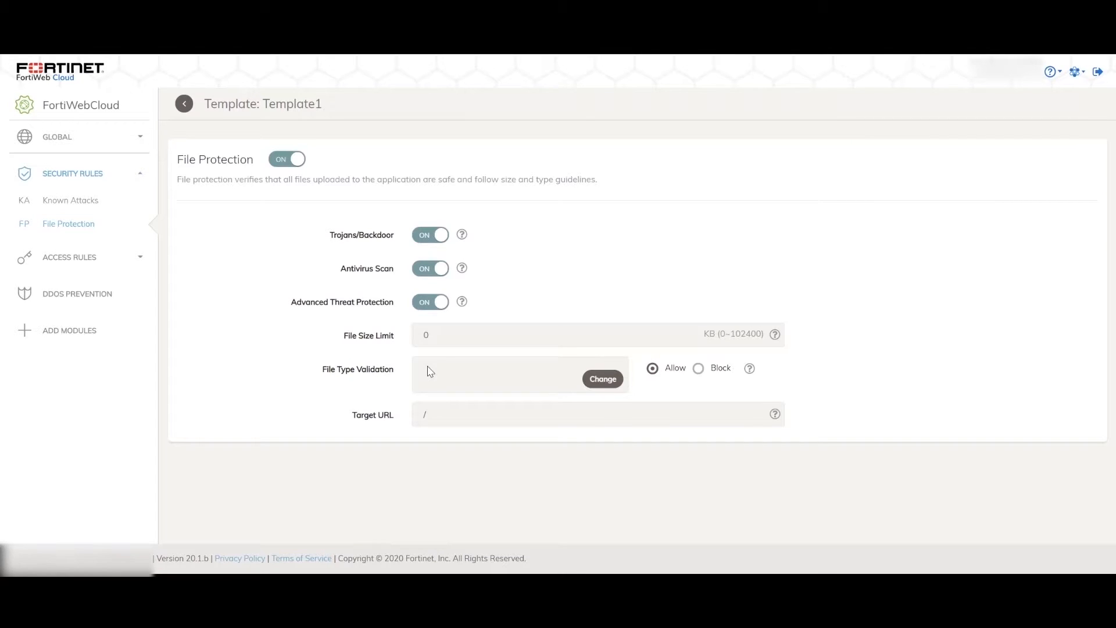
Step: Check the template assignments in the applications list and examine the Inherit Template setting on Virginia's Known Attacks page
left_click(184, 103)
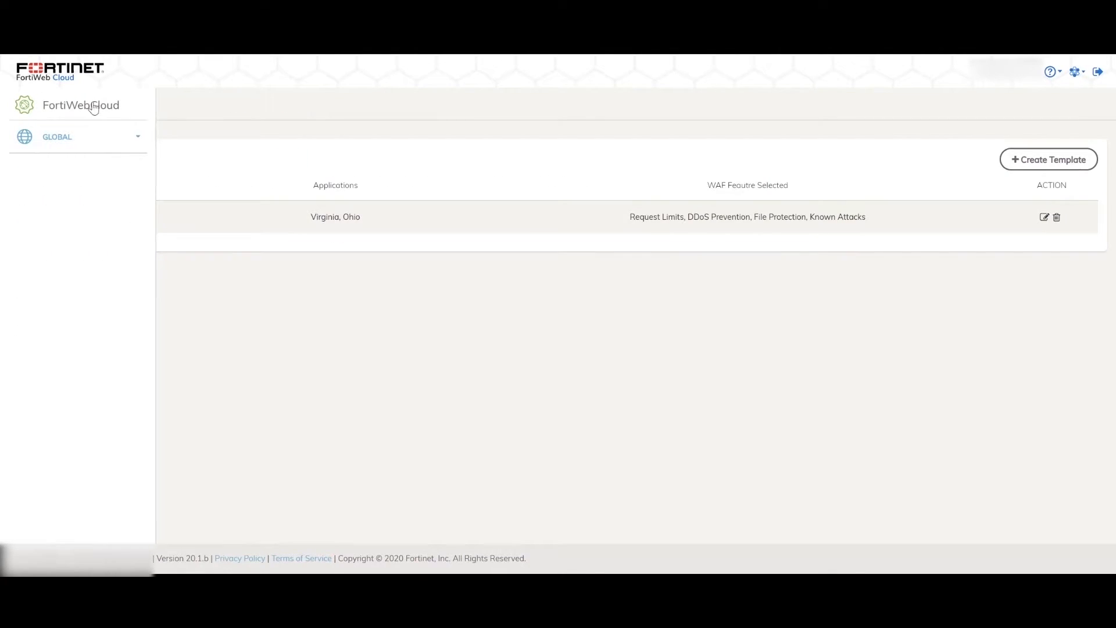
left_click(77, 140)
left_click(64, 164)
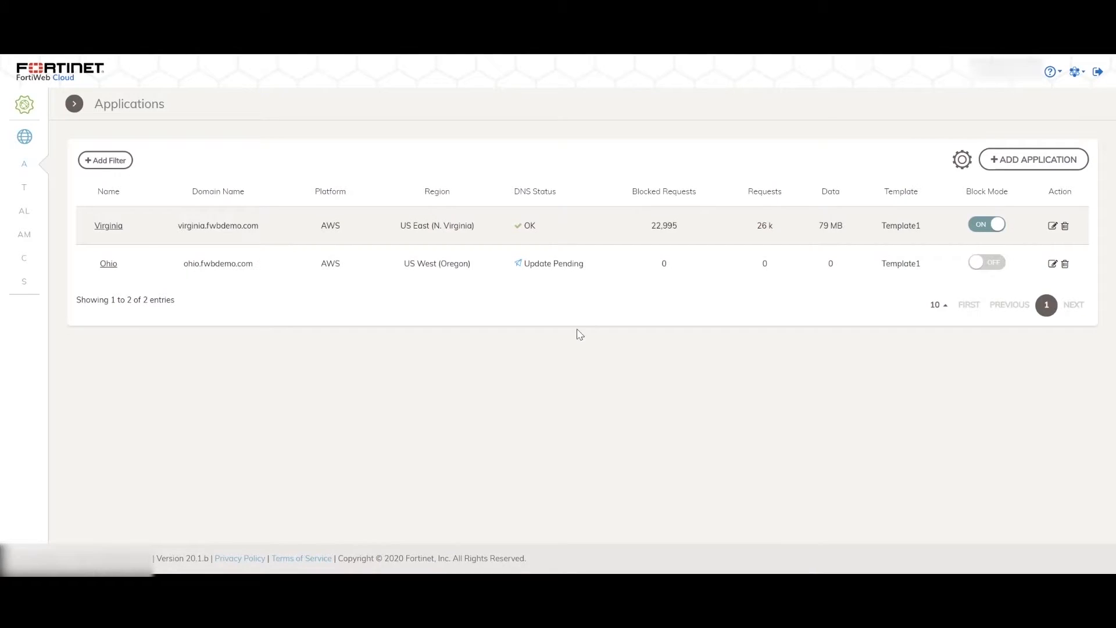
left_click(107, 230)
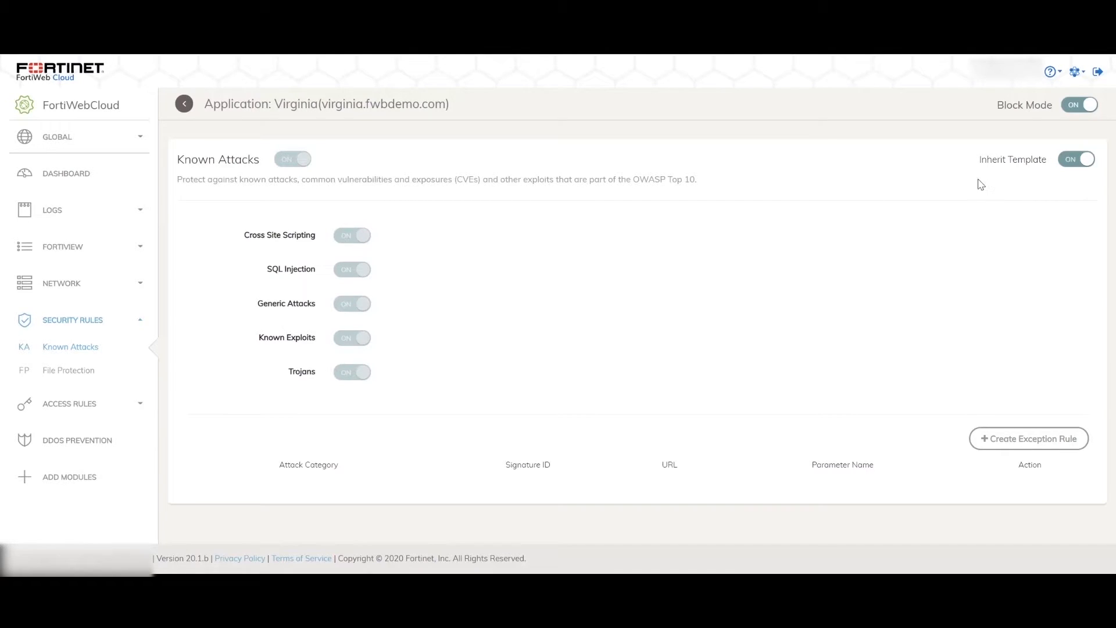
left_click_drag(979, 159, 1048, 163)
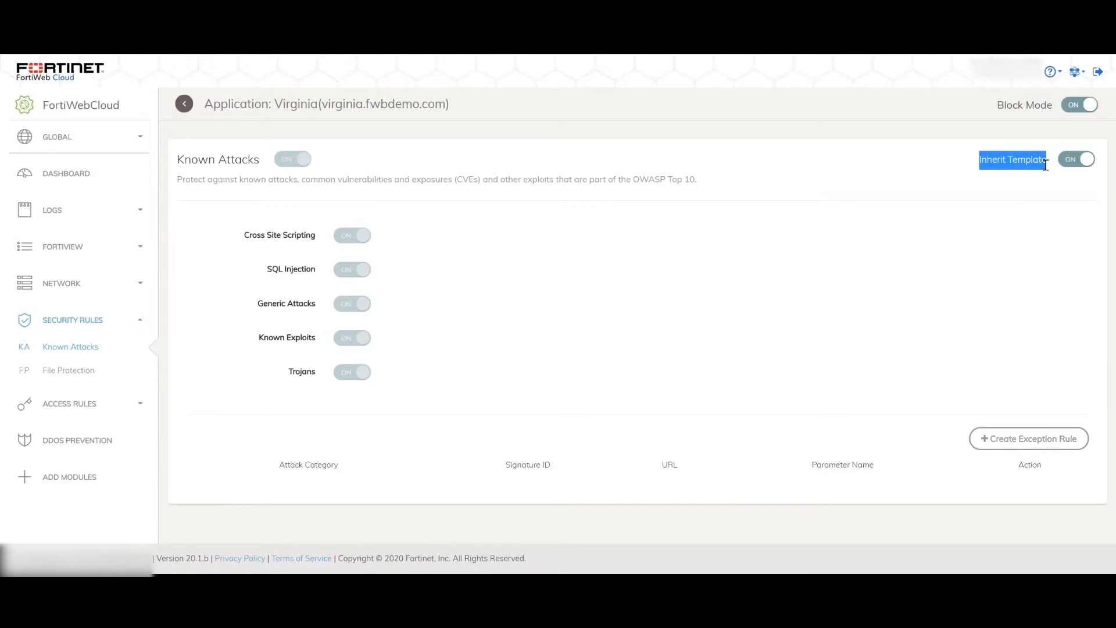
left_click(1038, 309)
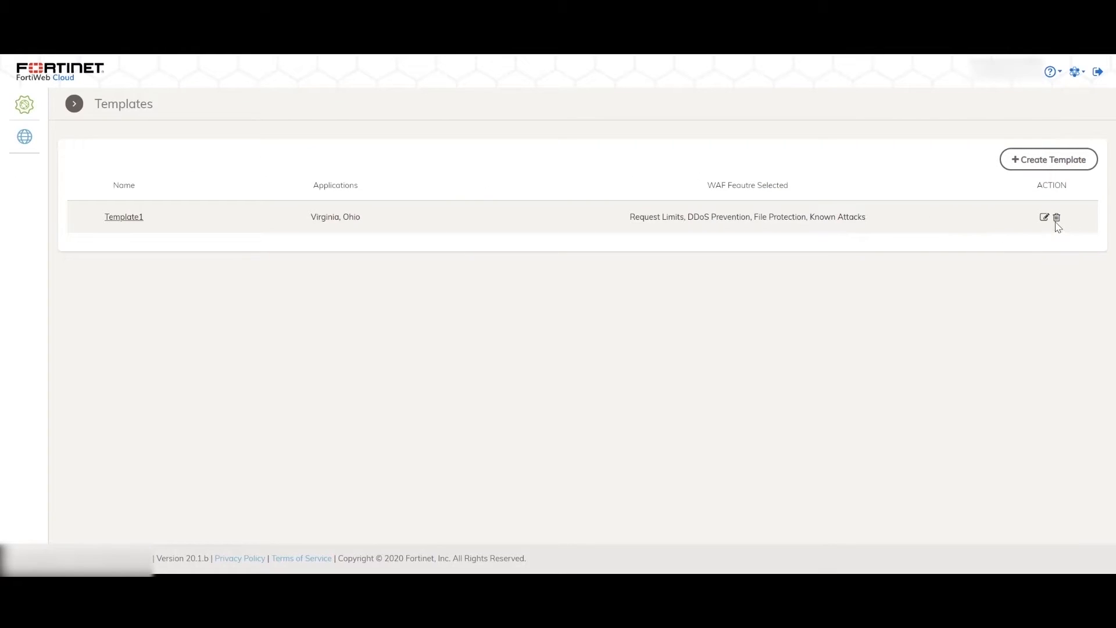
Step: Delete Template1 from the templates list
left_click(1057, 220)
left_click(538, 351)
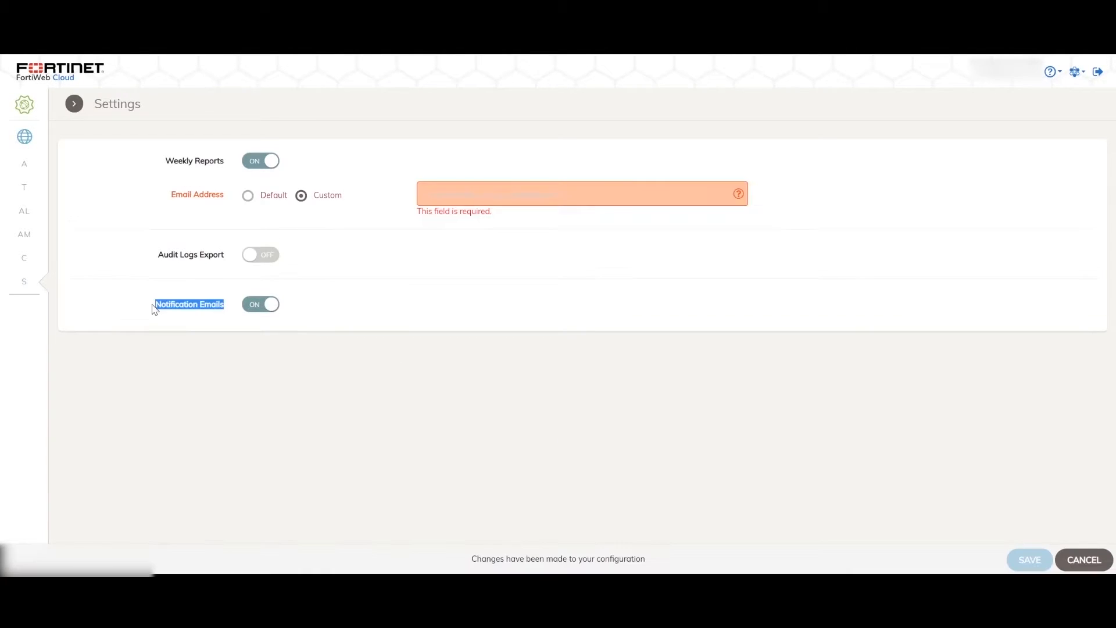
Step: Review the global settings for the weekly report email address and notification emails
left_click_drag(154, 306, 169, 310)
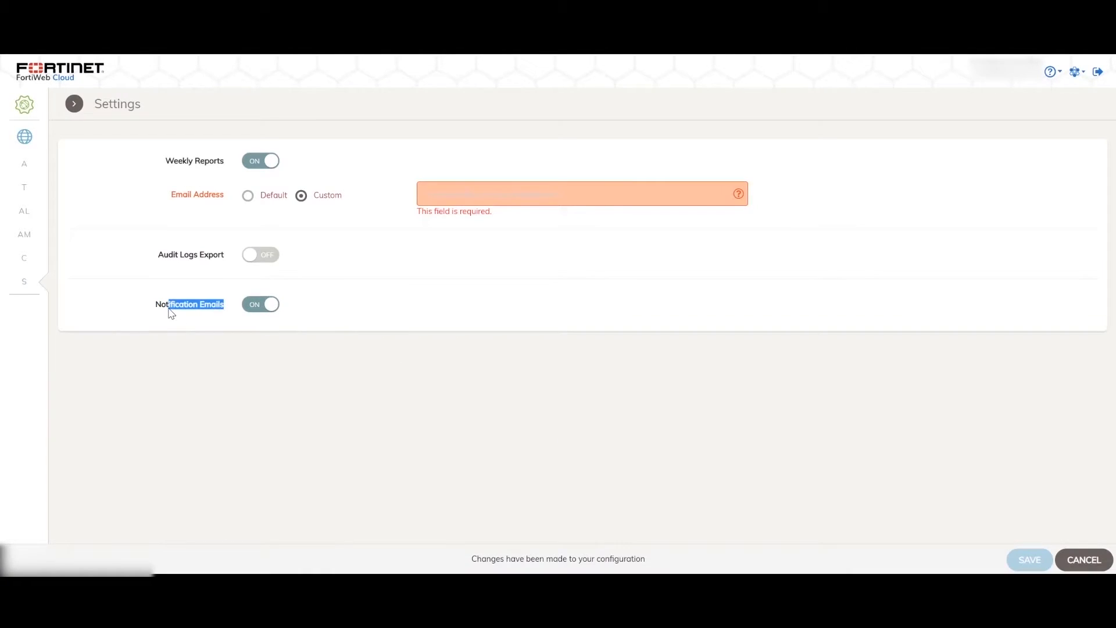
left_click(440, 408)
left_click_drag(226, 306, 157, 305)
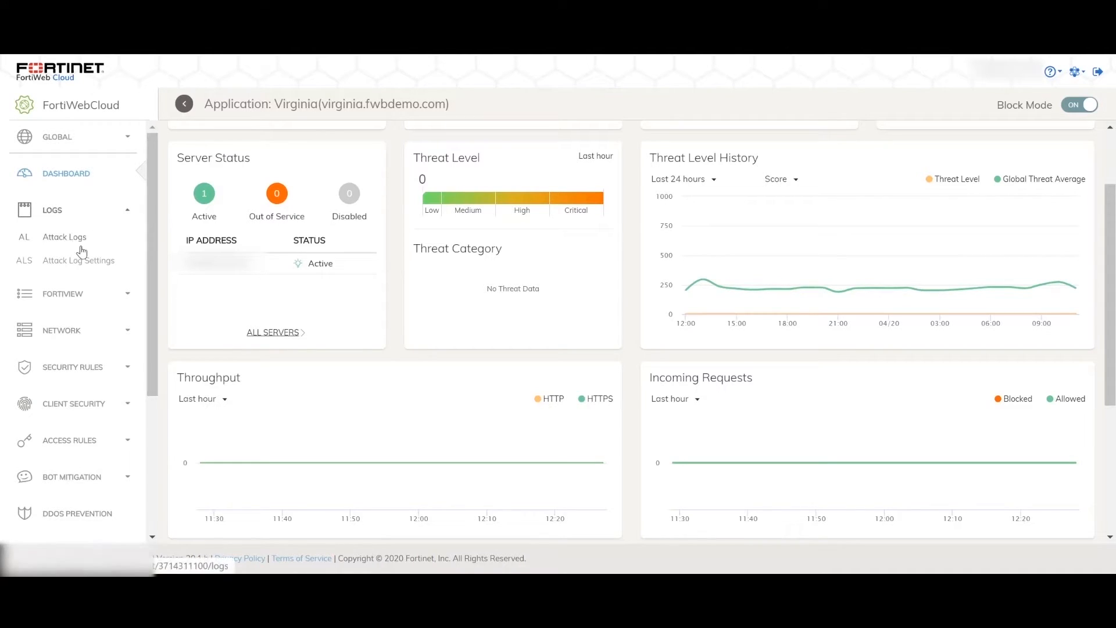
Step: Show Virginia's attack logs, examine the Block Mode setting and view the newest SQL Injection log entry
left_click(64, 236)
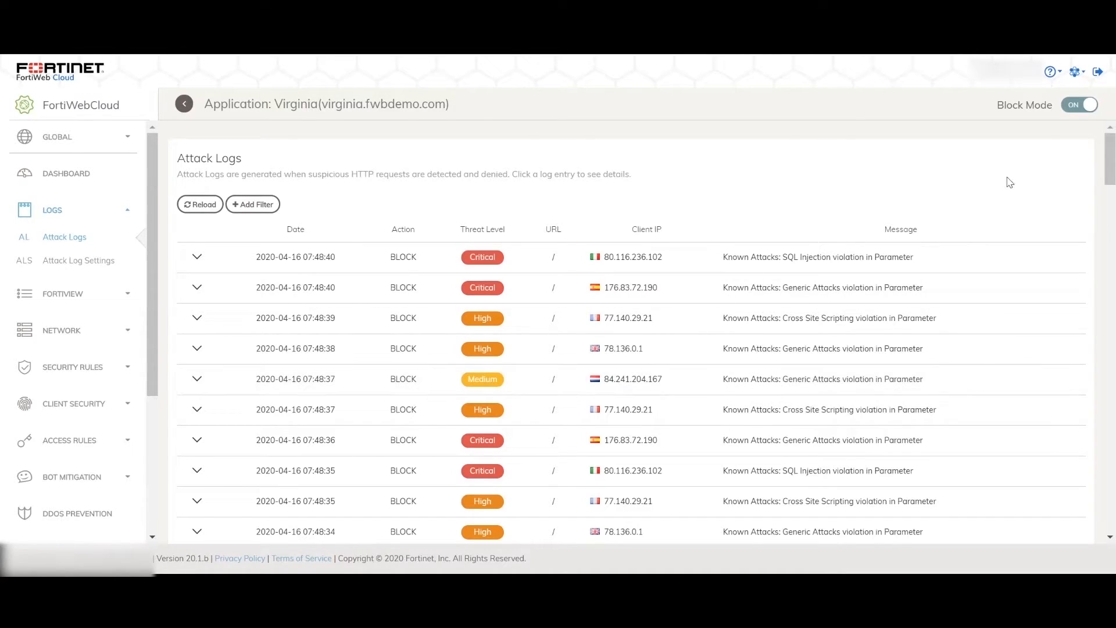
left_click_drag(997, 107, 1051, 111)
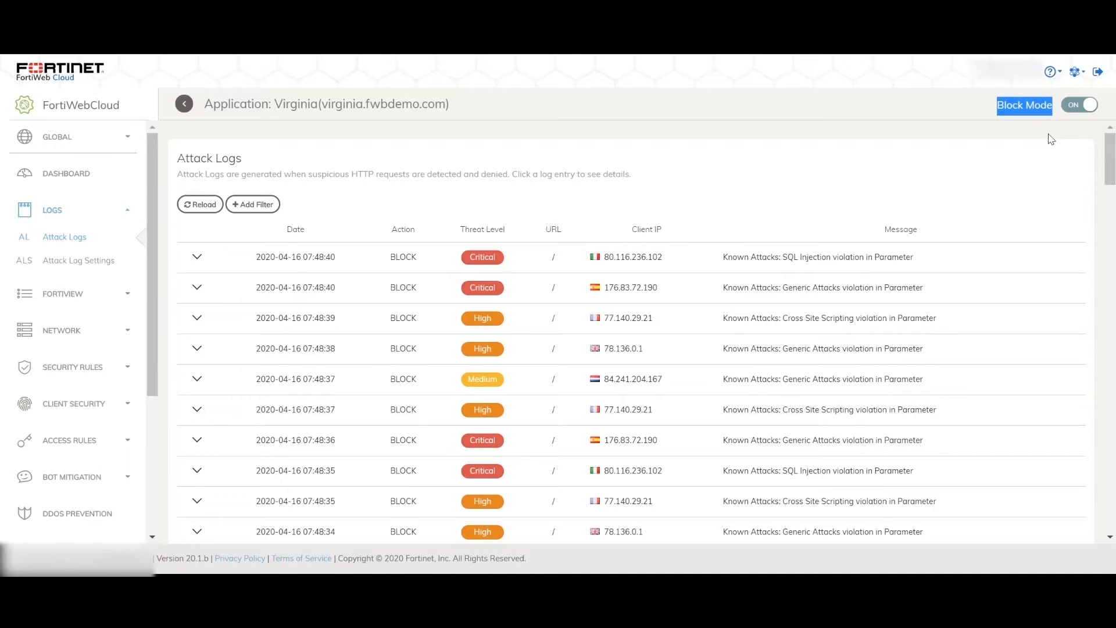
left_click(1051, 139)
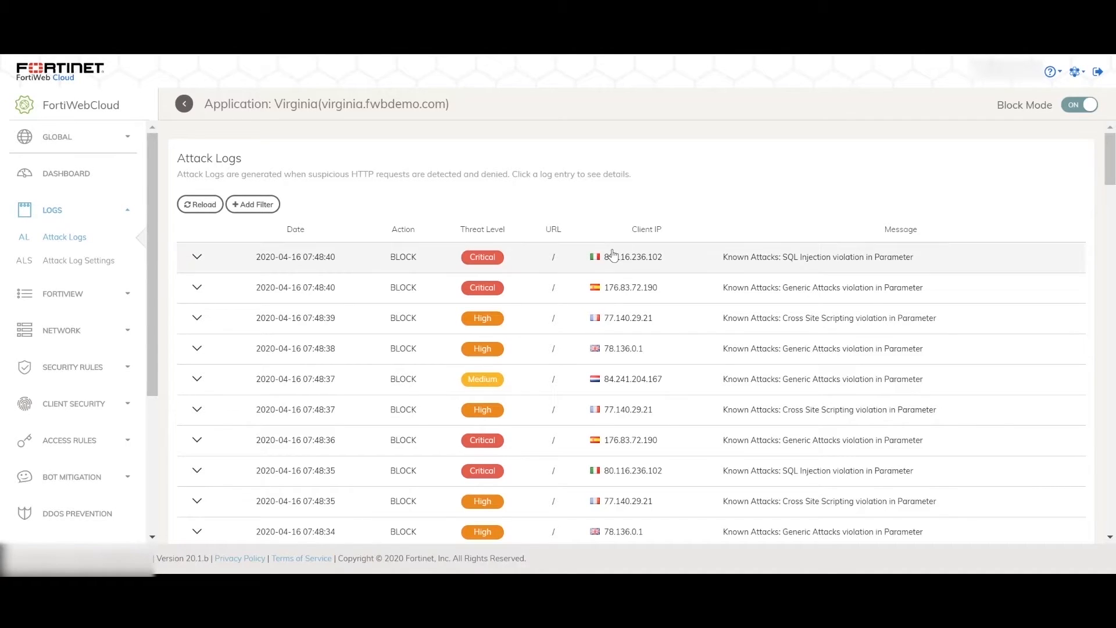
left_click(590, 262)
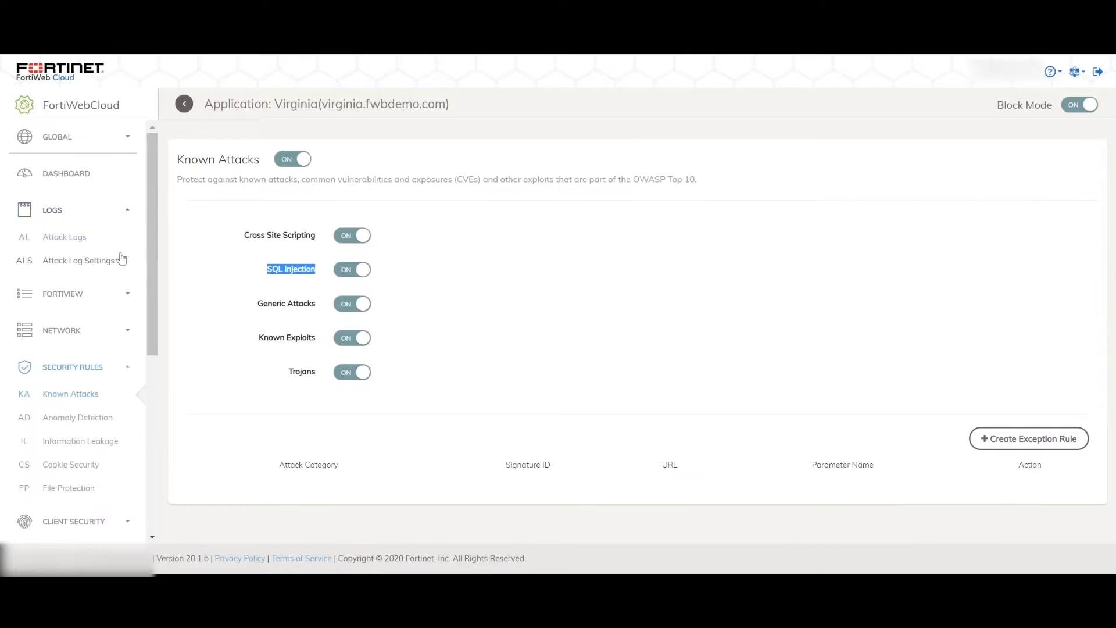
Step: Return to Virginia's attack logs from the Known Attacks settings and expand the first SQL Injection entry's details
left_click(82, 239)
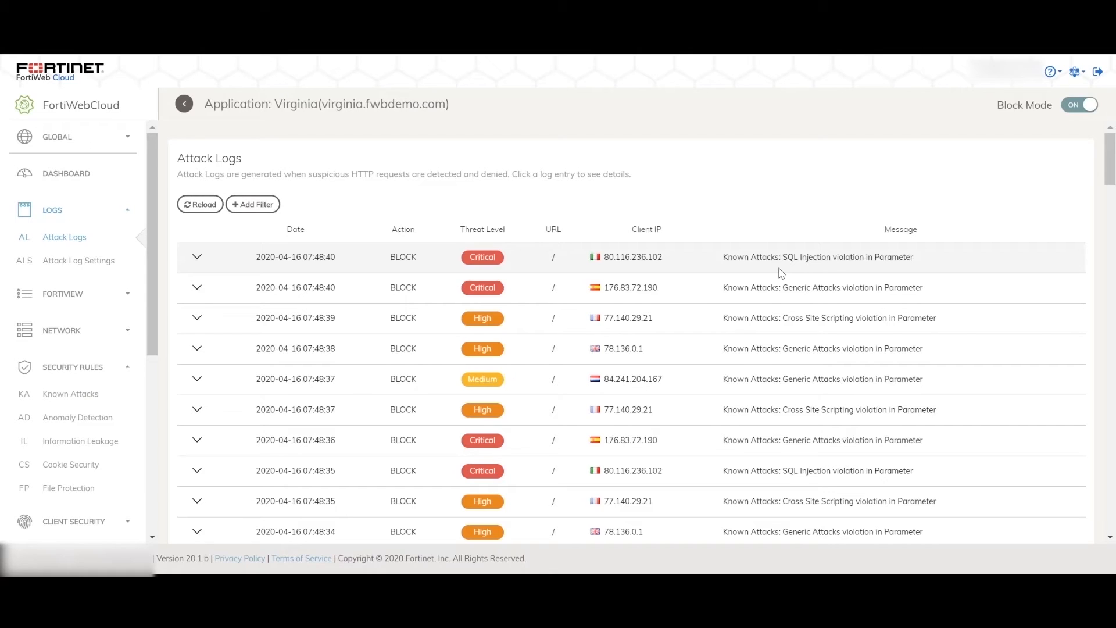
left_click(772, 261)
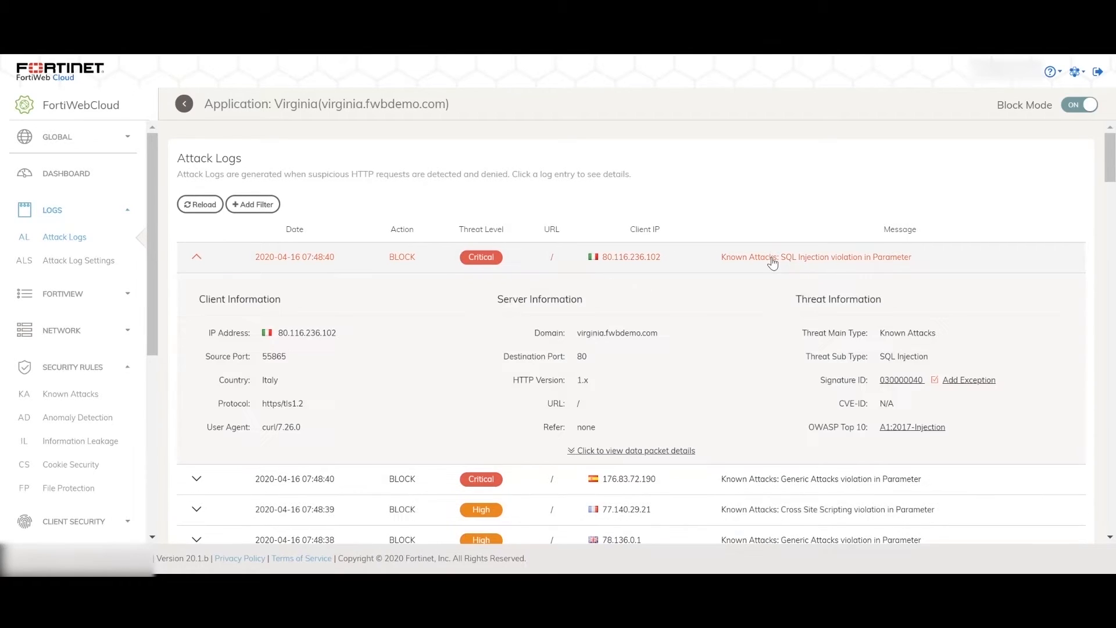
double_click(892, 259)
left_click(892, 267)
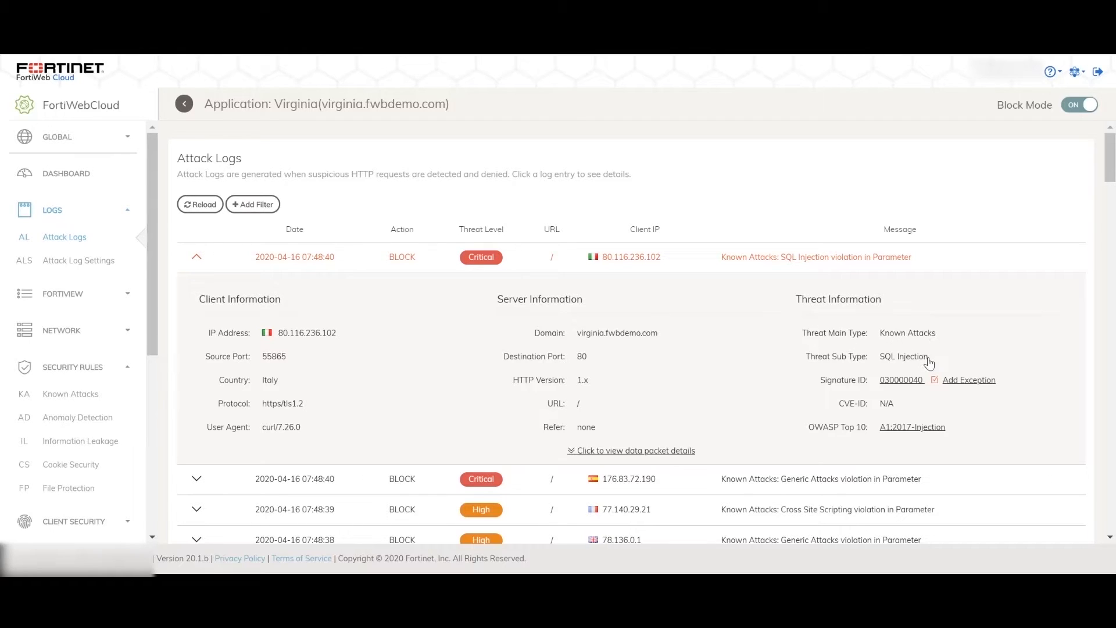
Step: View the signature information for signature 030000040 and read its description
scroll(898, 331, "down", 1)
left_click(895, 325)
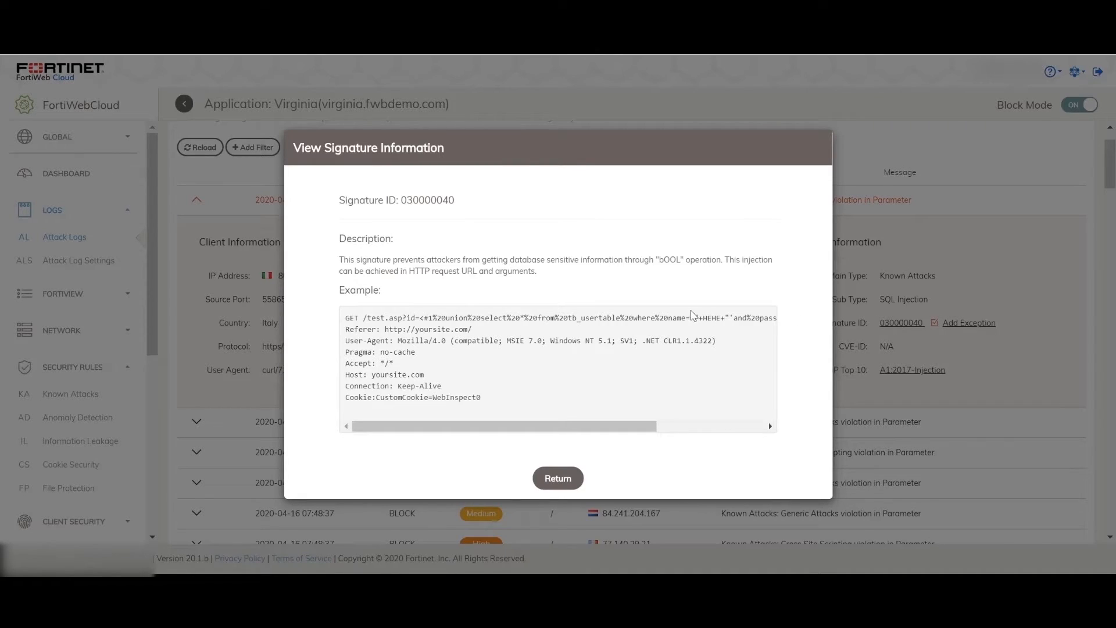
left_click_drag(339, 260, 384, 260)
left_click(402, 271)
left_click_drag(624, 260, 684, 260)
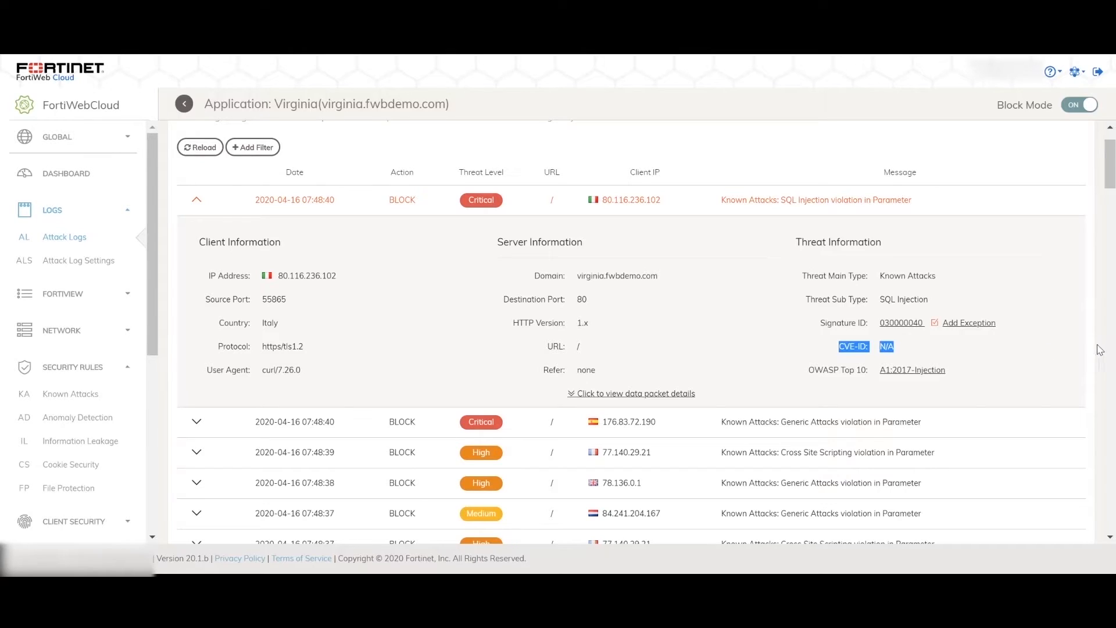
Step: Examine the entry's OWASP Top 10 classification and read the linked A1-Injection page on the OWASP website
left_click(1096, 288)
left_click_drag(808, 372, 864, 380)
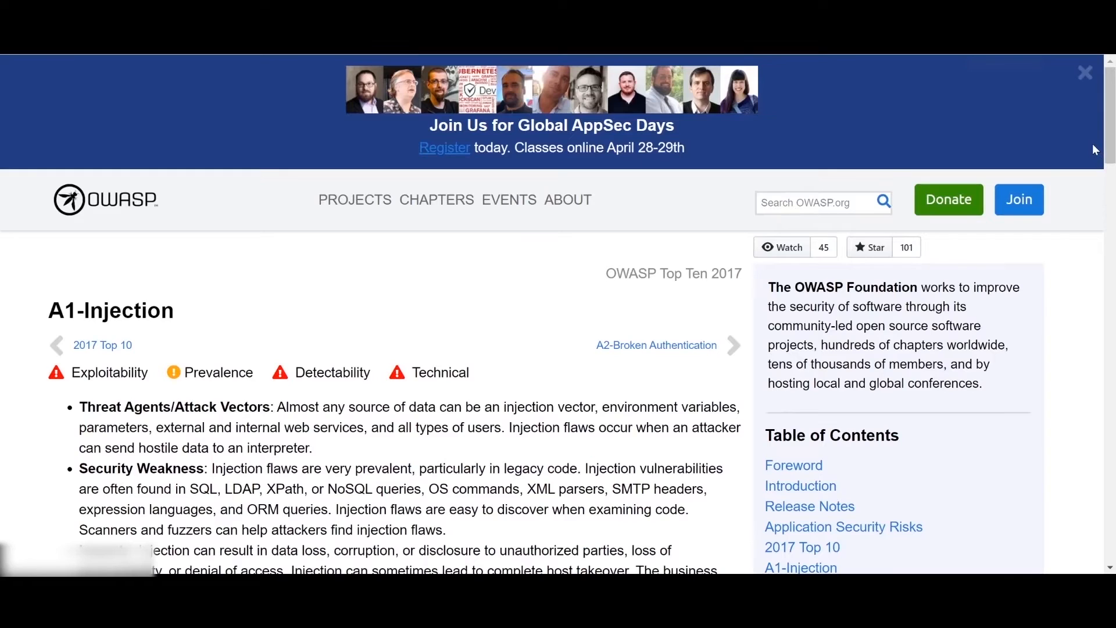
scroll(1110, 154, "down", 3)
mouse_move(1114, 156)
left_mouse_down()
mouse_move(1115, 196)
mouse_move(1114, 156)
left_mouse_up()
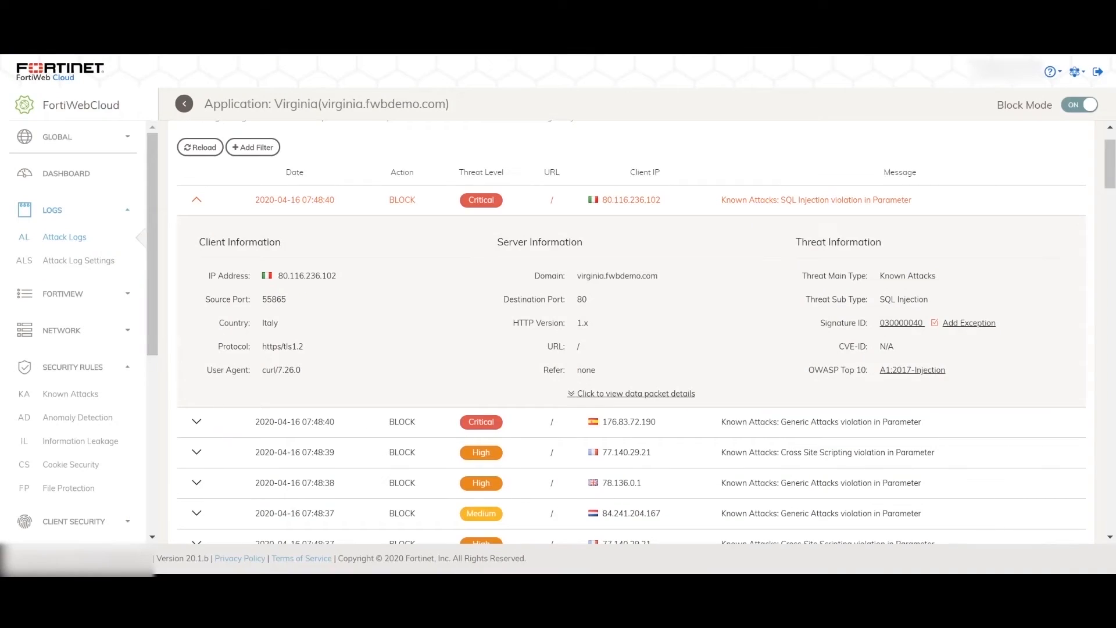
Step: Check the Add Exception option for the SQL Injection entry and examine the HTTP header and body in its data packet details
left_click(969, 323)
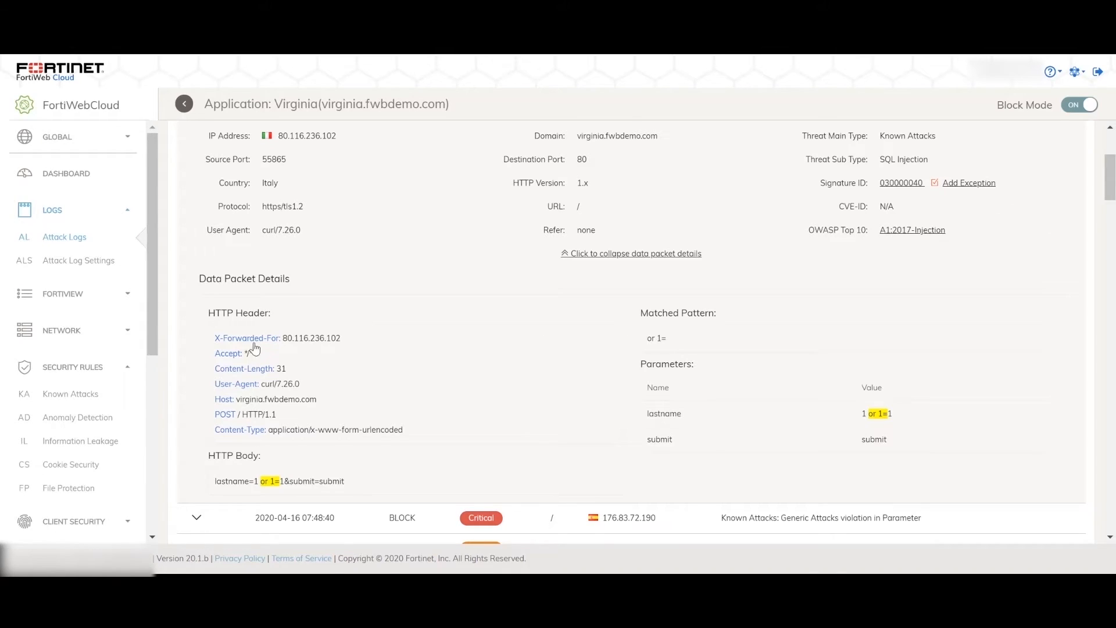
left_click_drag(207, 314, 274, 315)
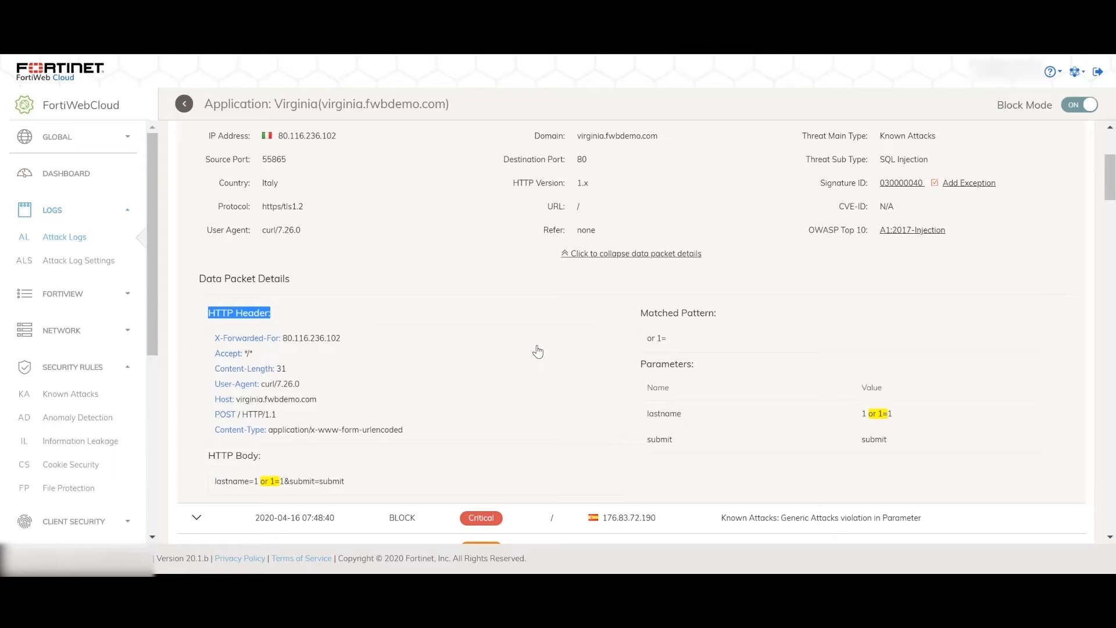
scroll(511, 343, "down", 1)
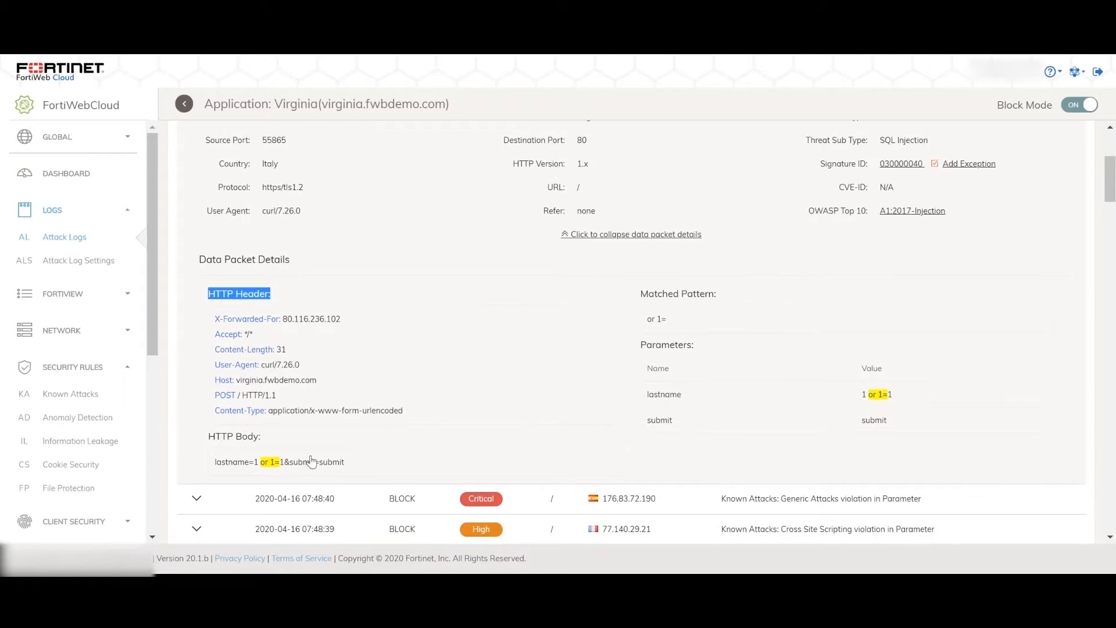
mouse_move(214, 467)
left_mouse_down()
mouse_move(265, 468)
mouse_move(229, 469)
left_mouse_up()
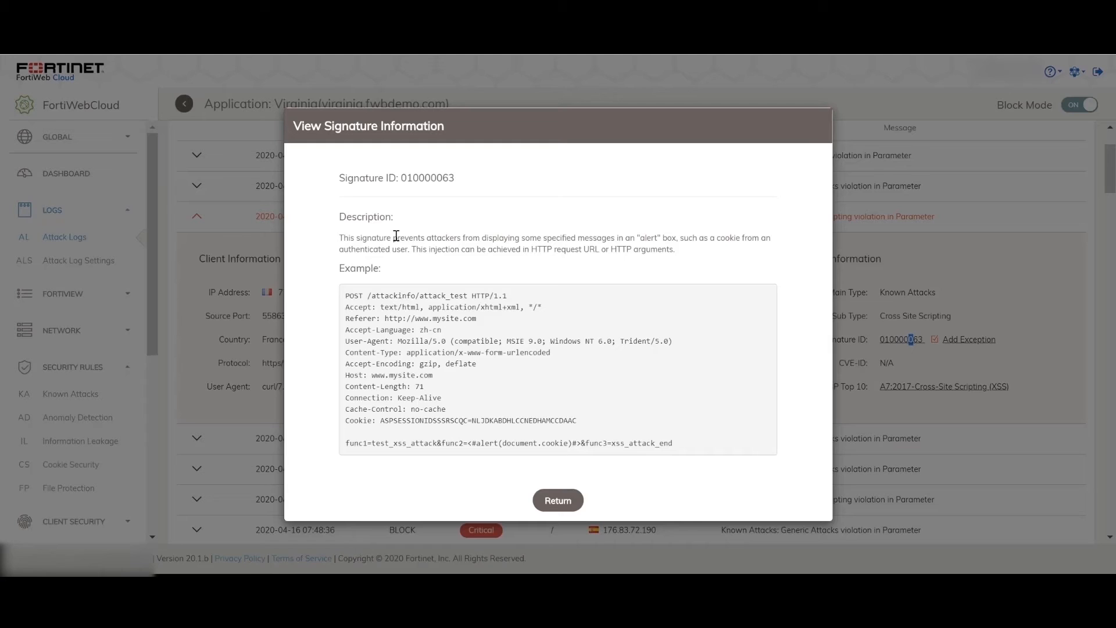
Step: Read the description of signature 010000063 for the Cross Site Scripting log entry
left_click_drag(396, 238, 669, 237)
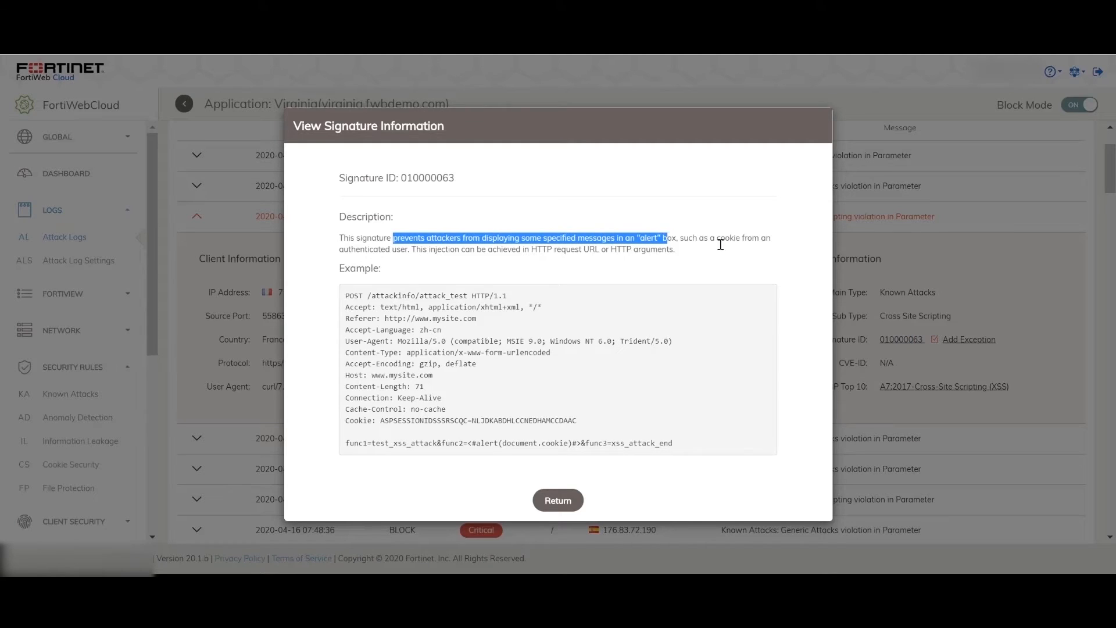
Step: Examine the example request for signature 010000063 and close its signature information
left_click(765, 251)
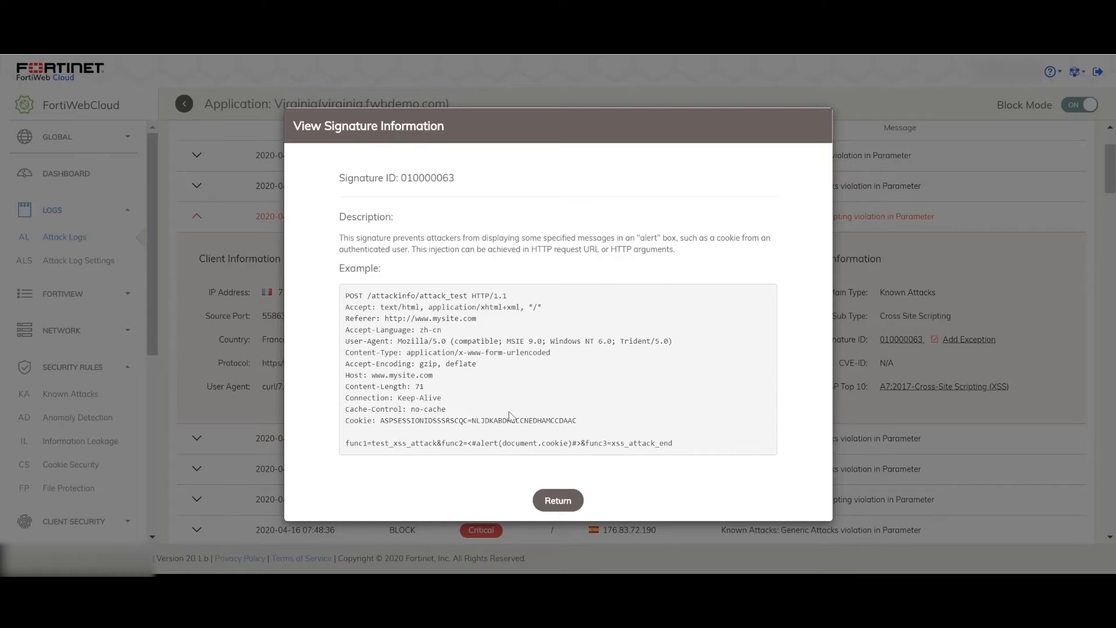
left_click_drag(676, 442, 336, 299)
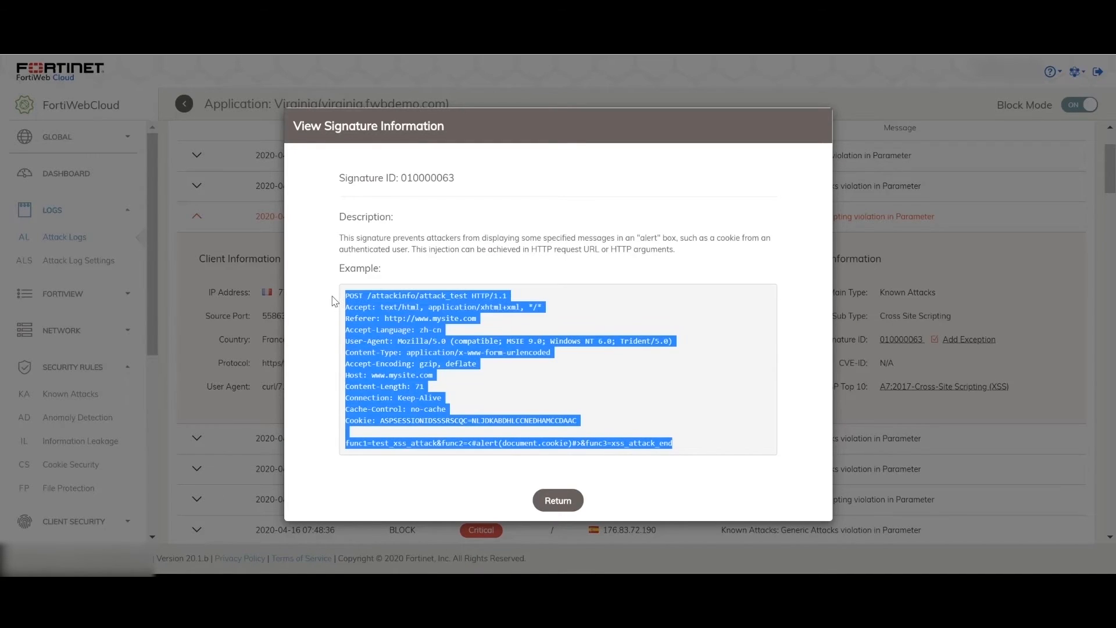
left_click(329, 251)
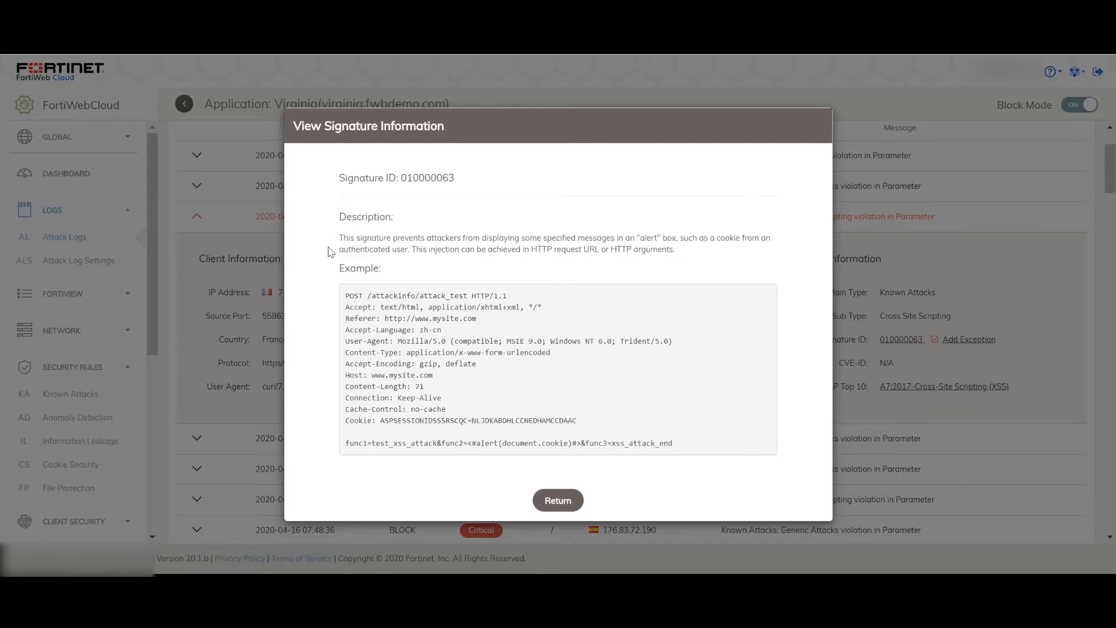
left_click(552, 500)
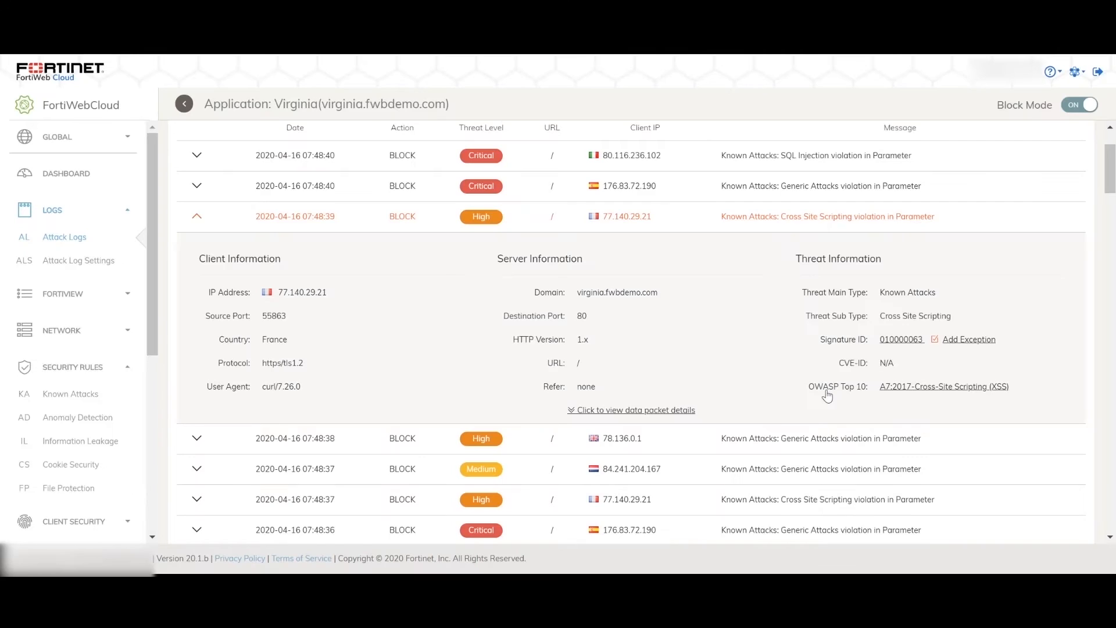
Step: Check the threat main type of the Cross Site Scripting log entry and collapse its details
left_click_drag(879, 295, 936, 303)
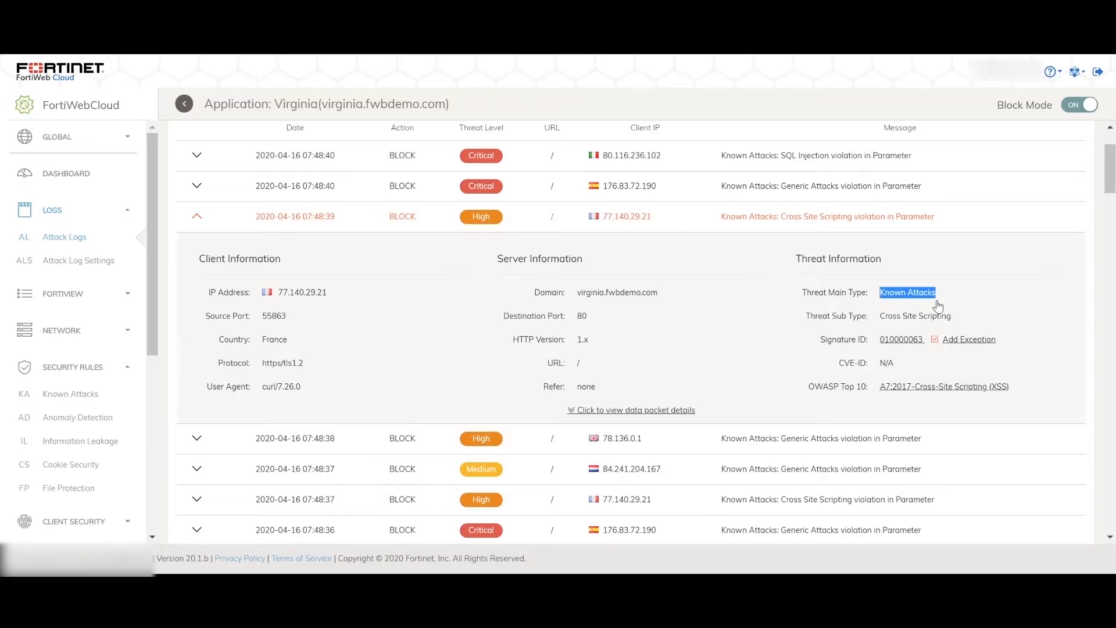
left_click(960, 321)
scroll(581, 325, "up", 2)
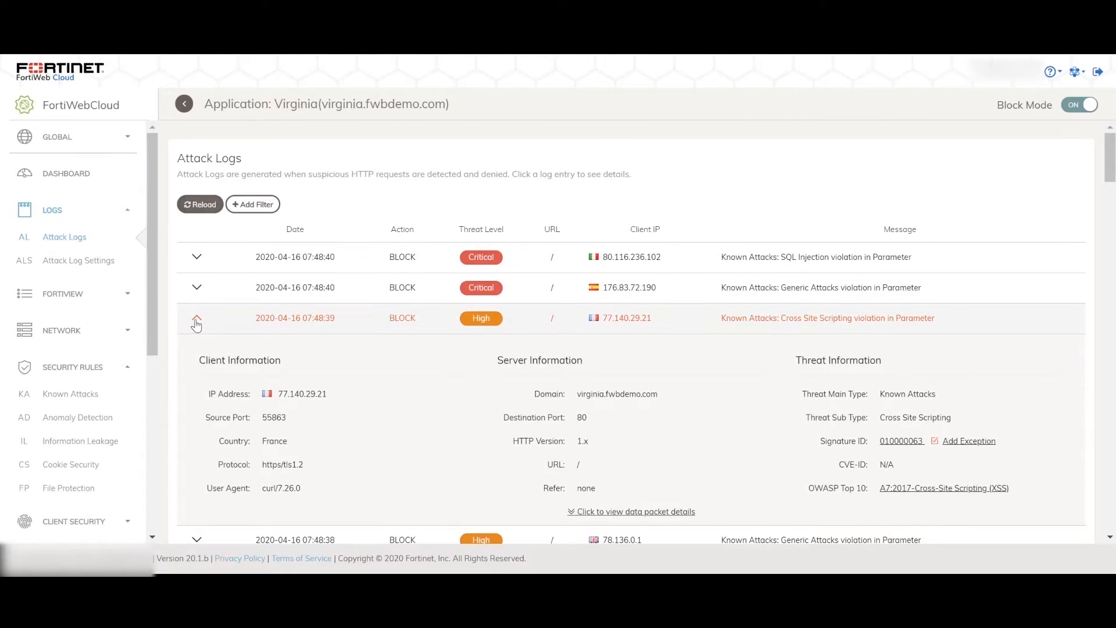
left_click(197, 320)
Step: Filter the attack logs by Threat Sub Type equal to sql injection
left_click(263, 204)
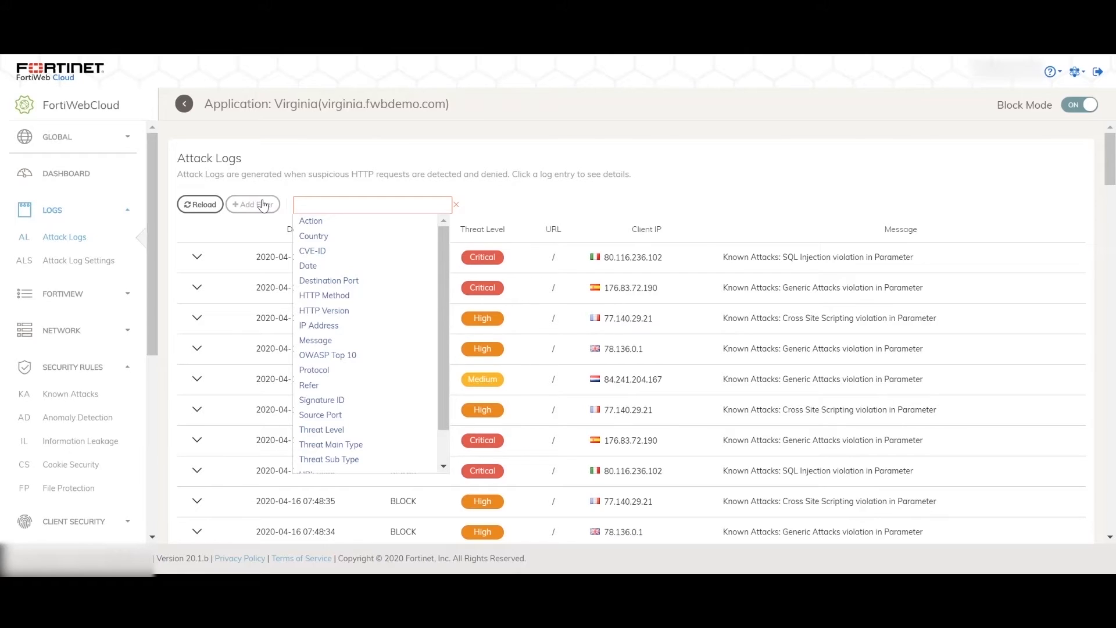
left_click(328, 458)
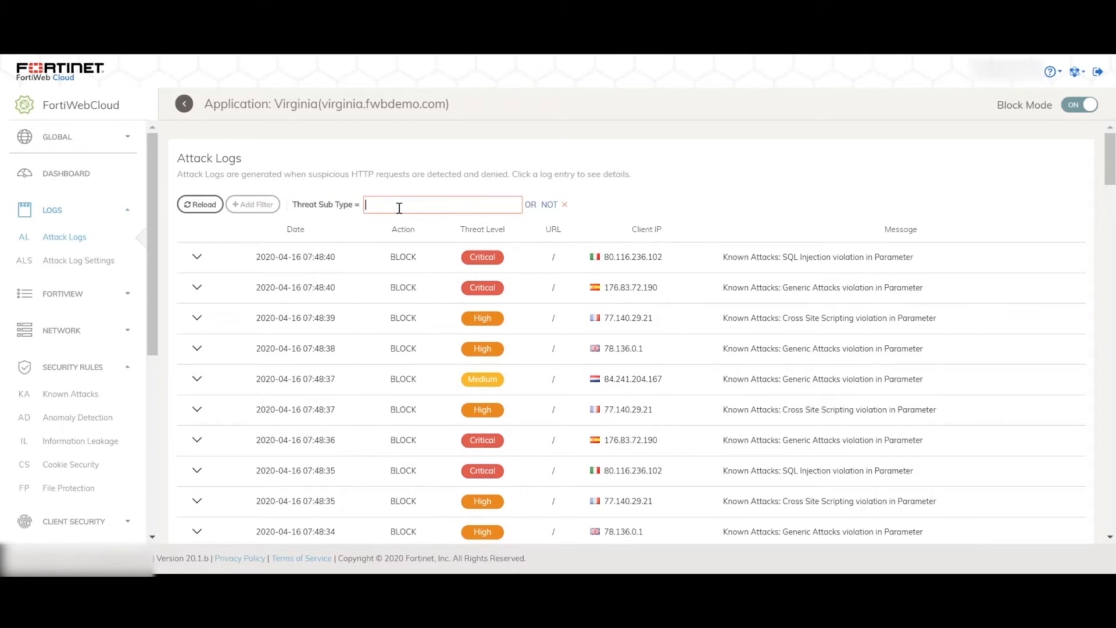
type("sql injection")
key("Return")
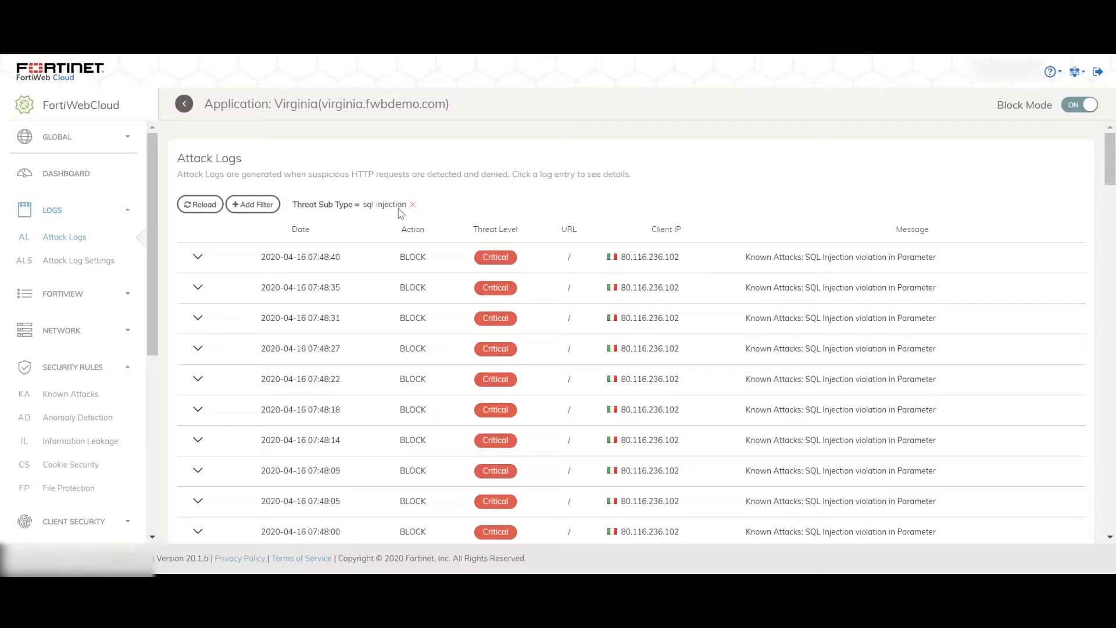
Step: Remove the Threat Sub Type filter and look through the fields available for filtering the attack logs
left_click(412, 204)
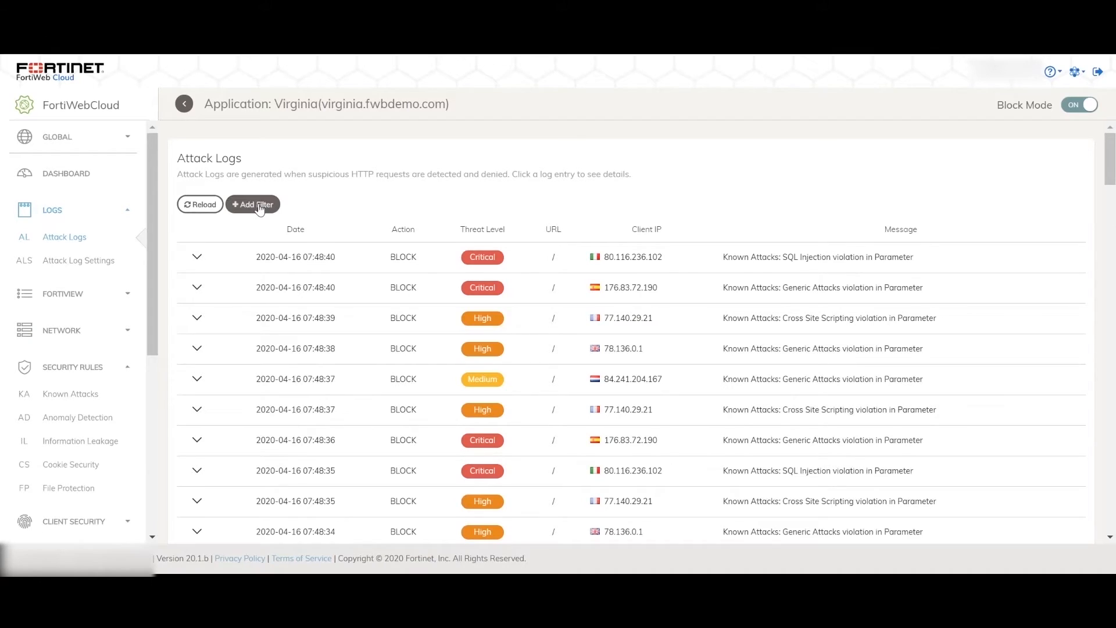
left_click(254, 205)
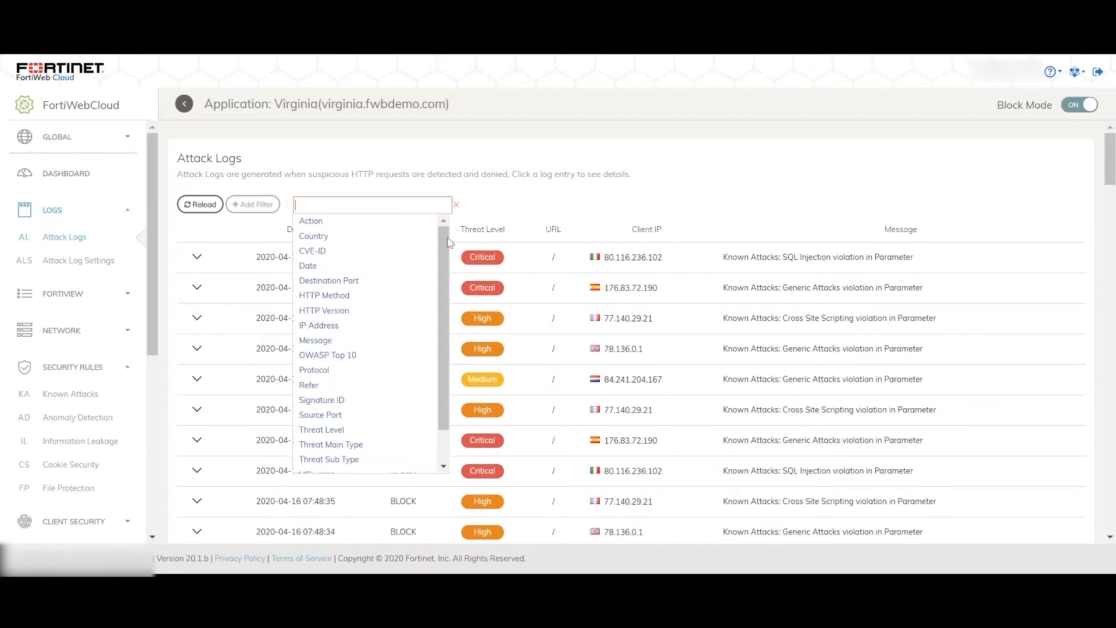
scroll(441, 287, "down", 3)
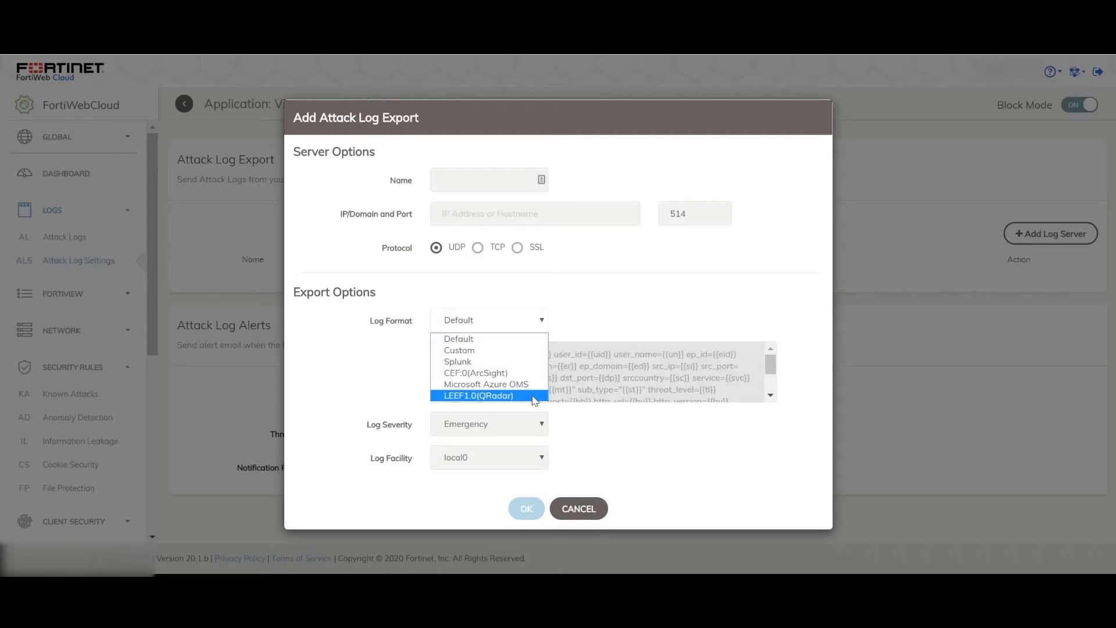
Step: Review the log format options for a new attack log export and leave the format at Default
left_click(637, 311)
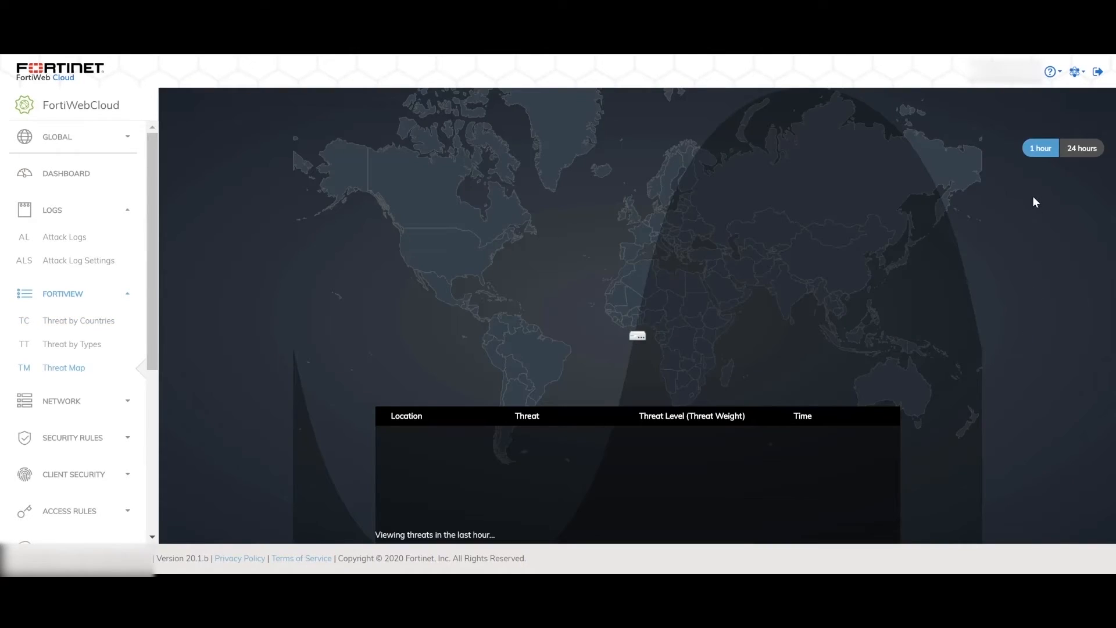
Step: View the threat map for the last 24 hours and the Threats by Countries report for 1 week
left_click(1078, 148)
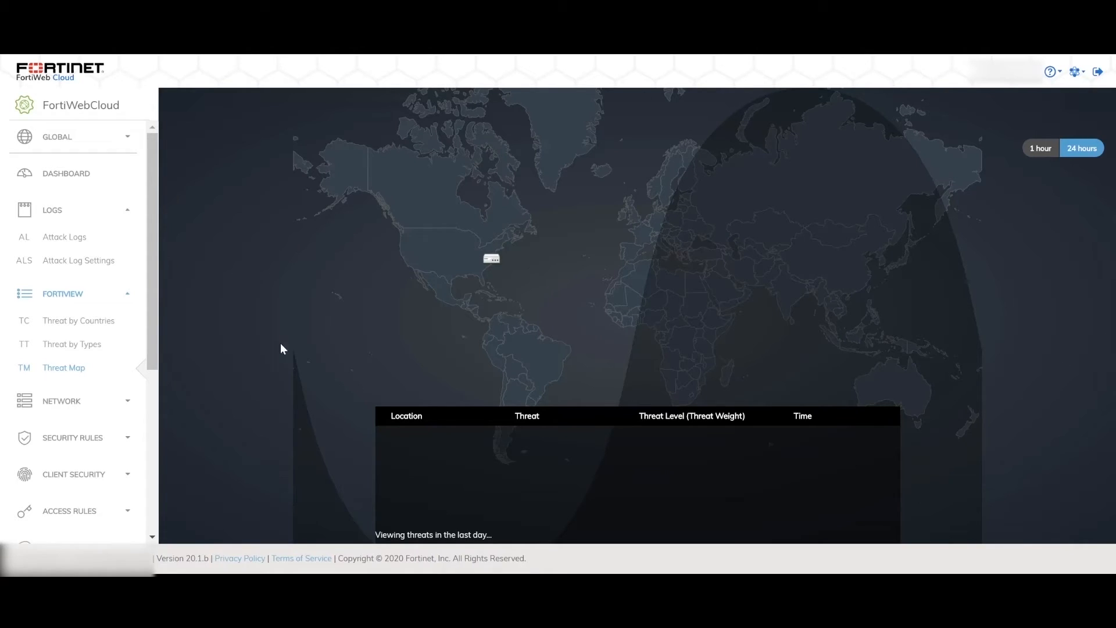
left_click(82, 329)
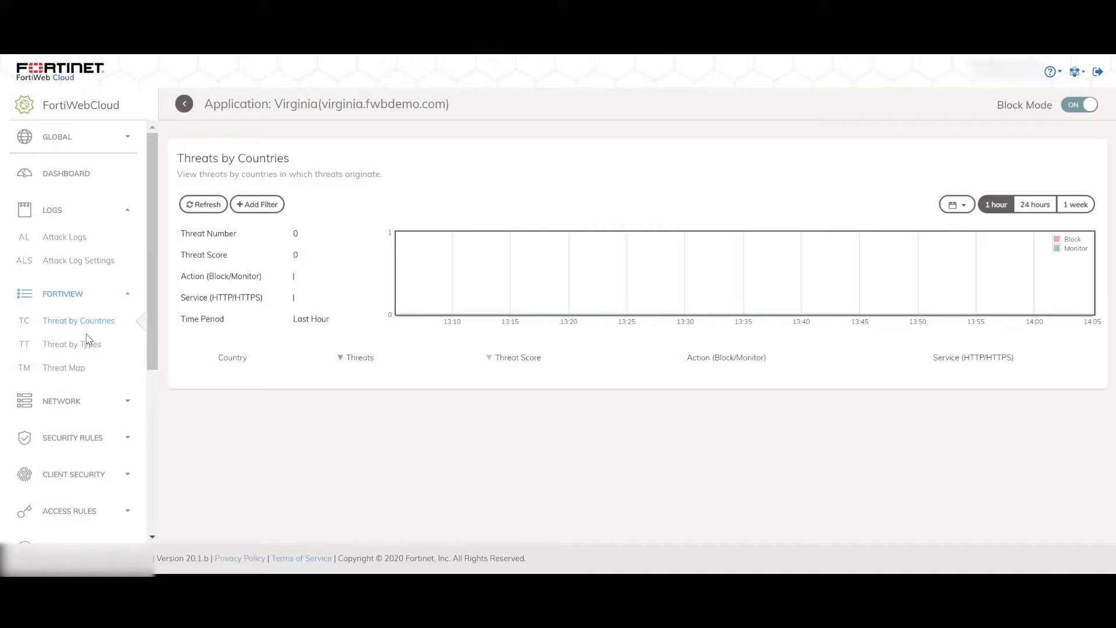
left_click(1075, 204)
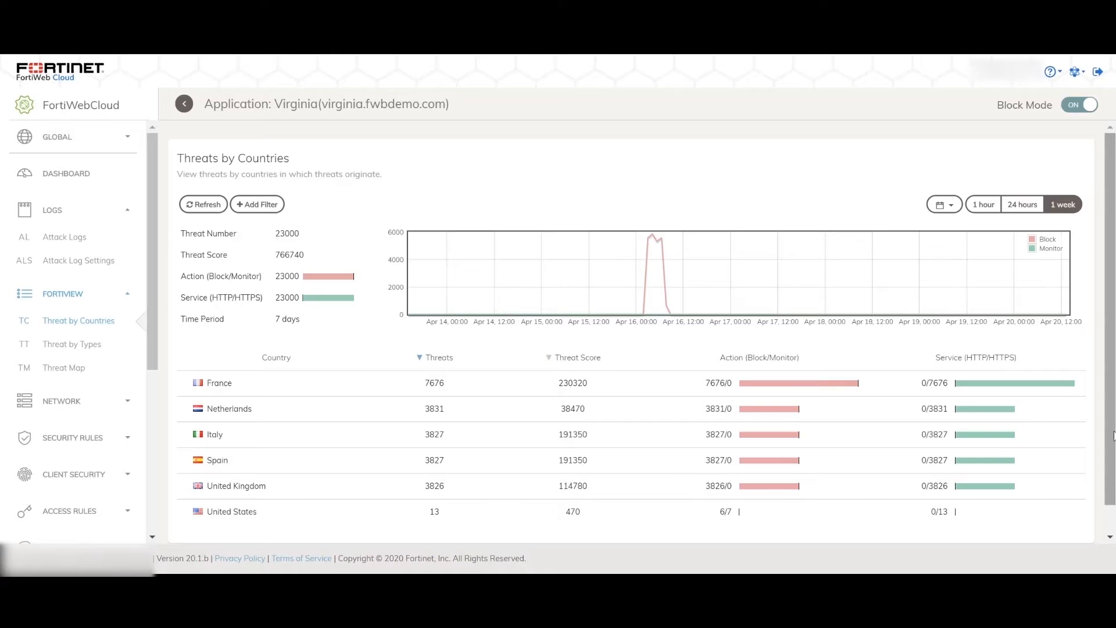
Step: Examine the United States threat summary, including its CVE ID and OWASP Top10 breakdowns
scroll(1113, 435, "down", 1)
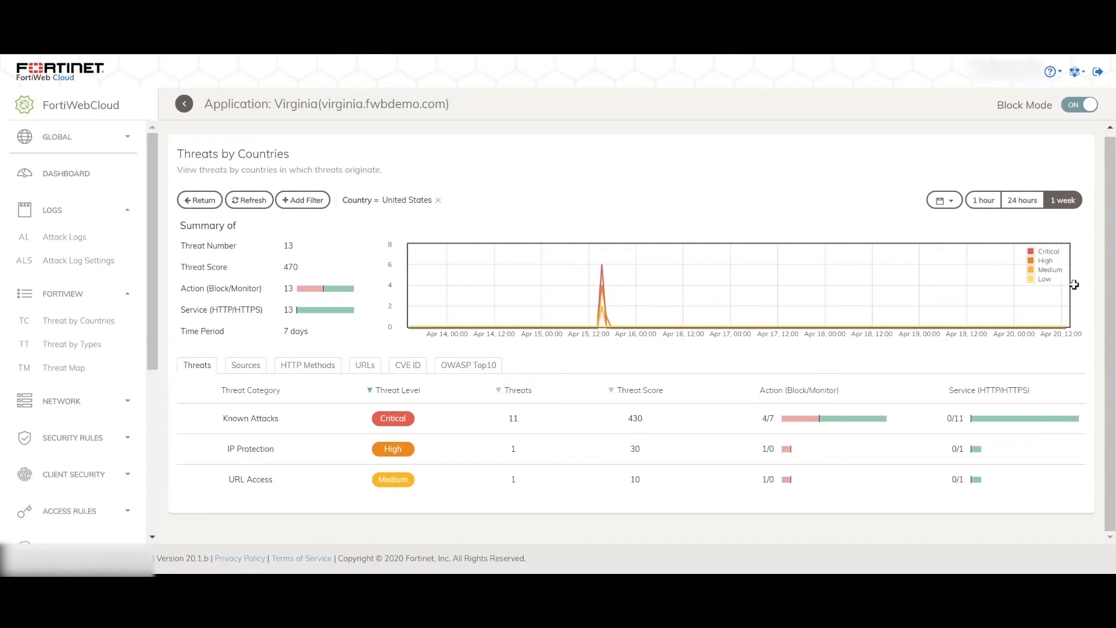
left_click_drag(180, 246, 257, 260)
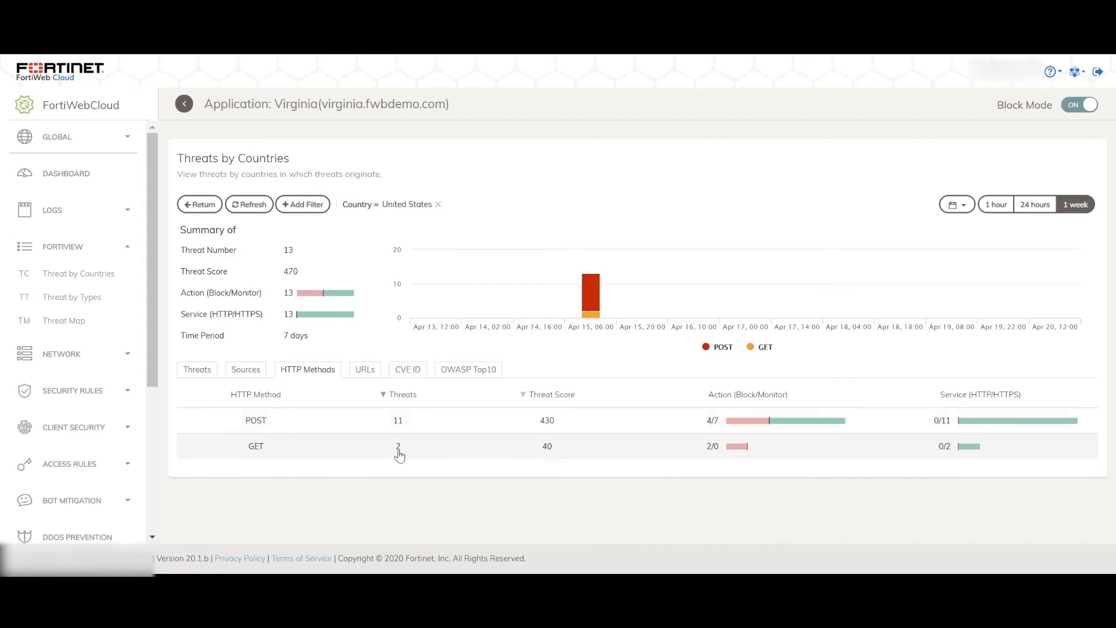
left_click(405, 373)
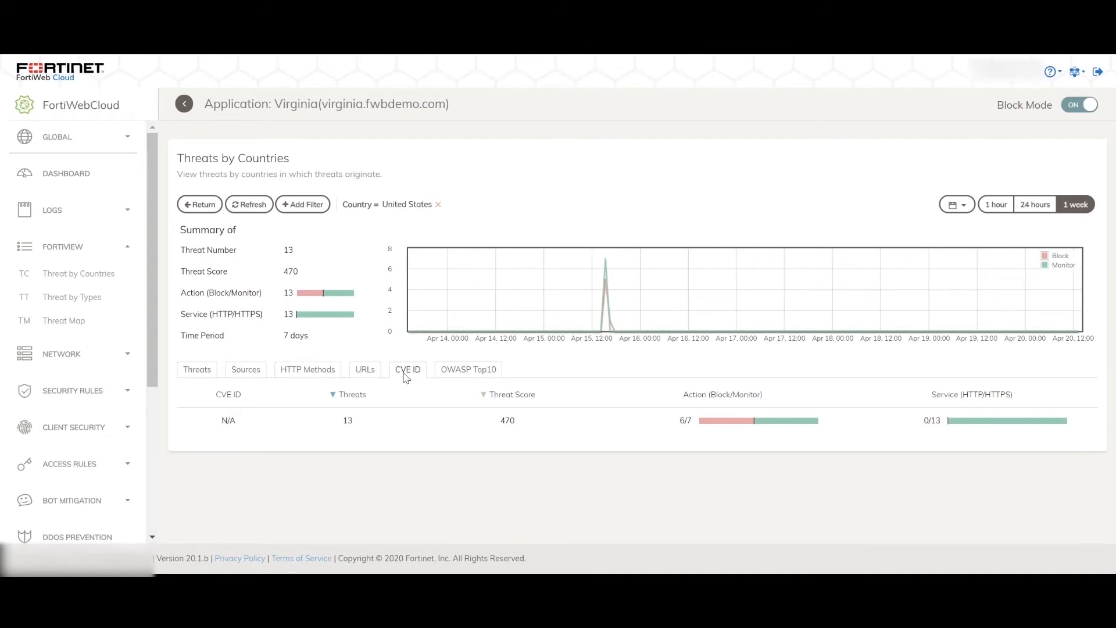
left_click(447, 372)
scroll(625, 416, "down", 1)
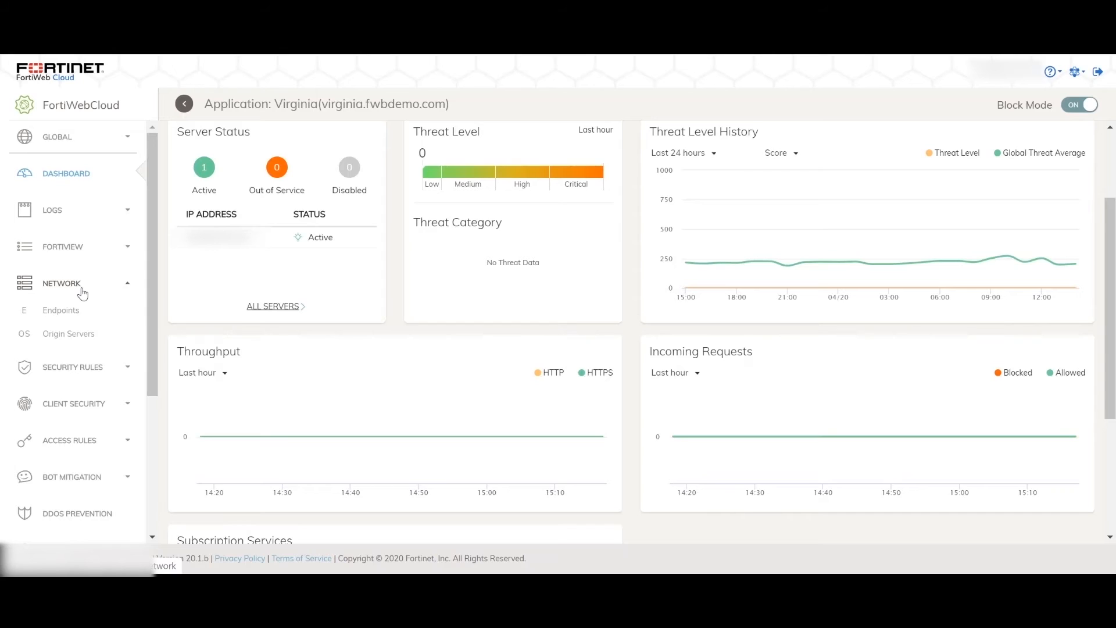
Step: Open the application's Endpoints settings and review the domain name, HTTP, HTTPS and HTTP/2 options
left_click(60, 310)
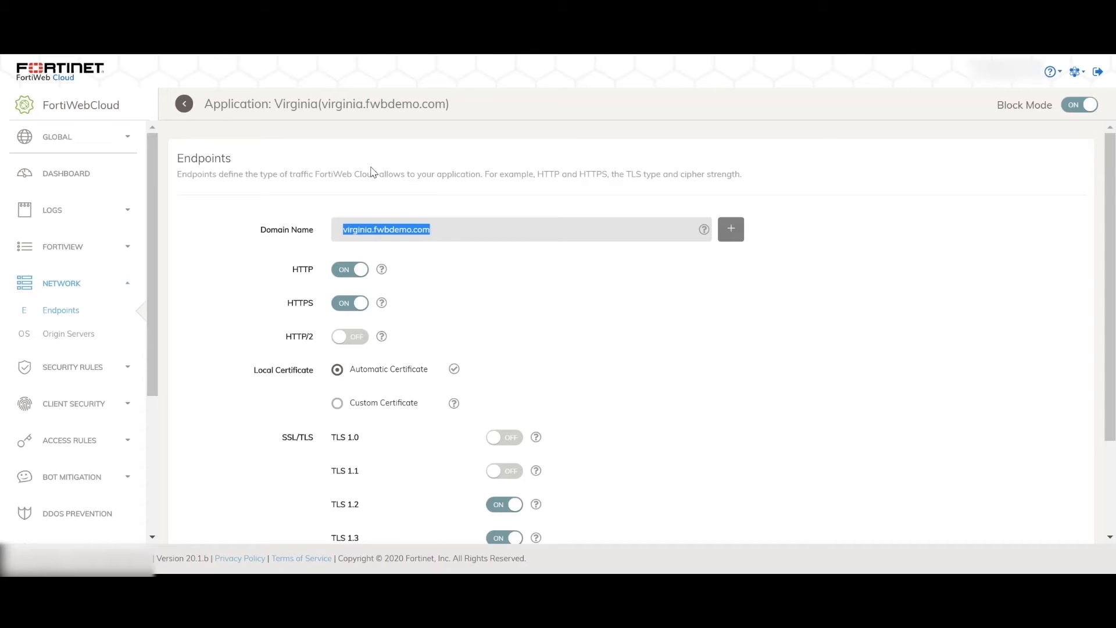
left_click(990, 235)
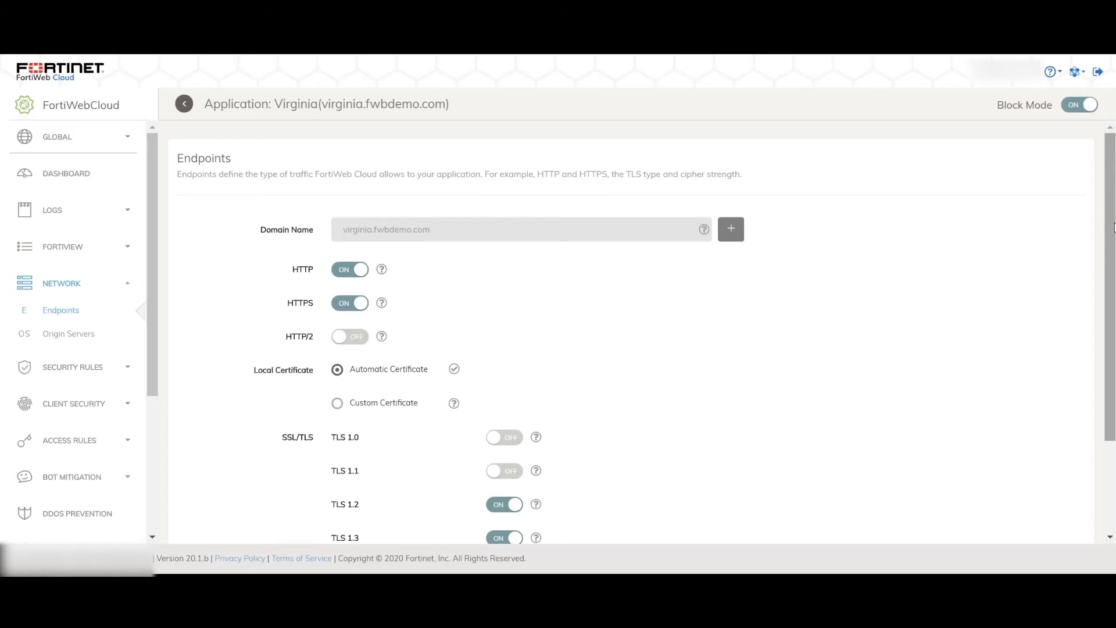
left_click_drag(1114, 224, 1113, 255)
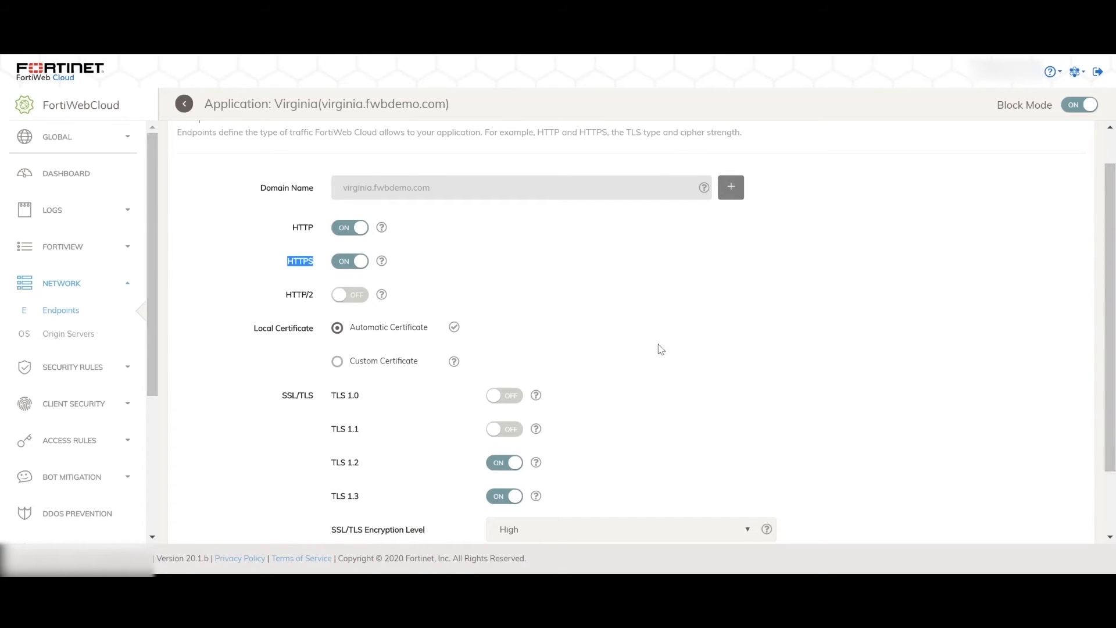
left_click_drag(285, 296, 313, 306)
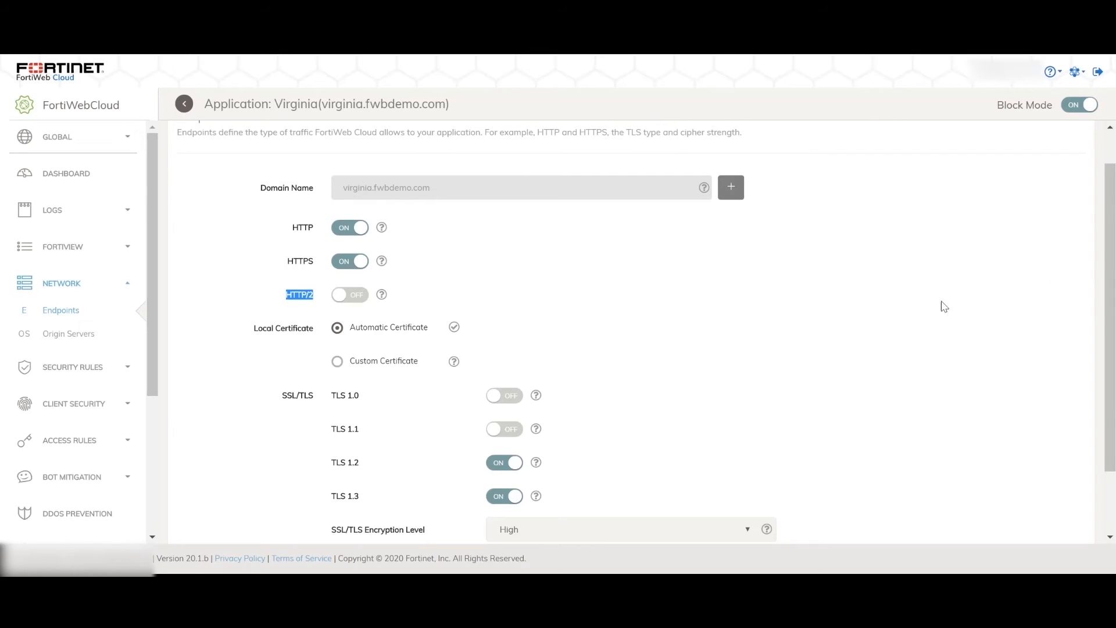
Step: Review the endpoint's TLS versions, the SSL/TLS encryption level choices and the HTTP-to-HTTPS redirect option
scroll(1091, 282, "down", 2)
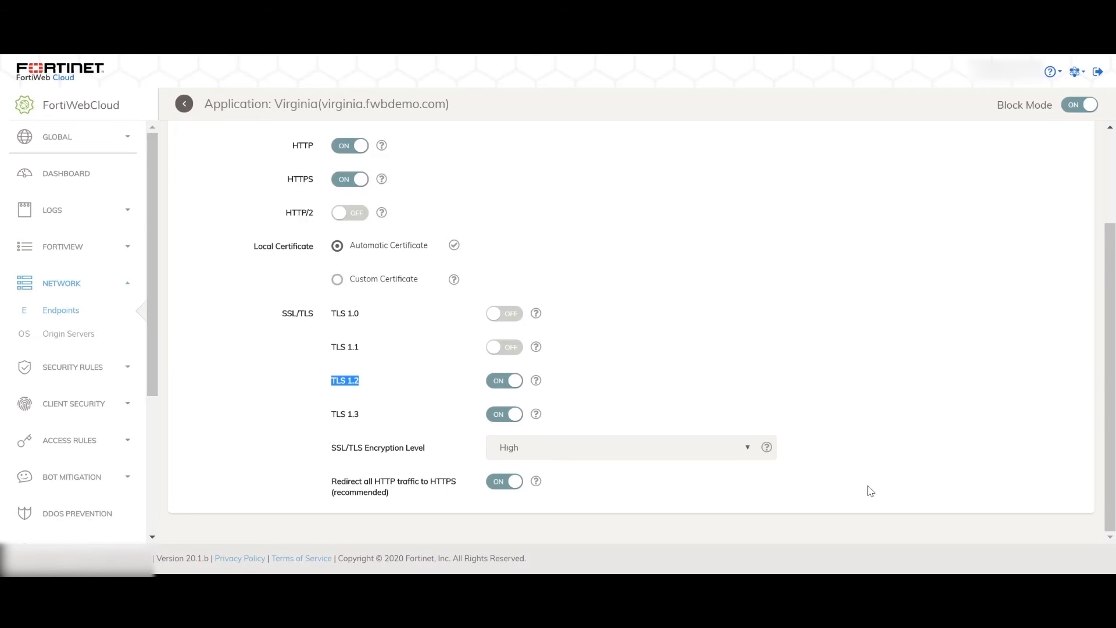
left_click(334, 387)
left_click_drag(332, 385, 353, 415)
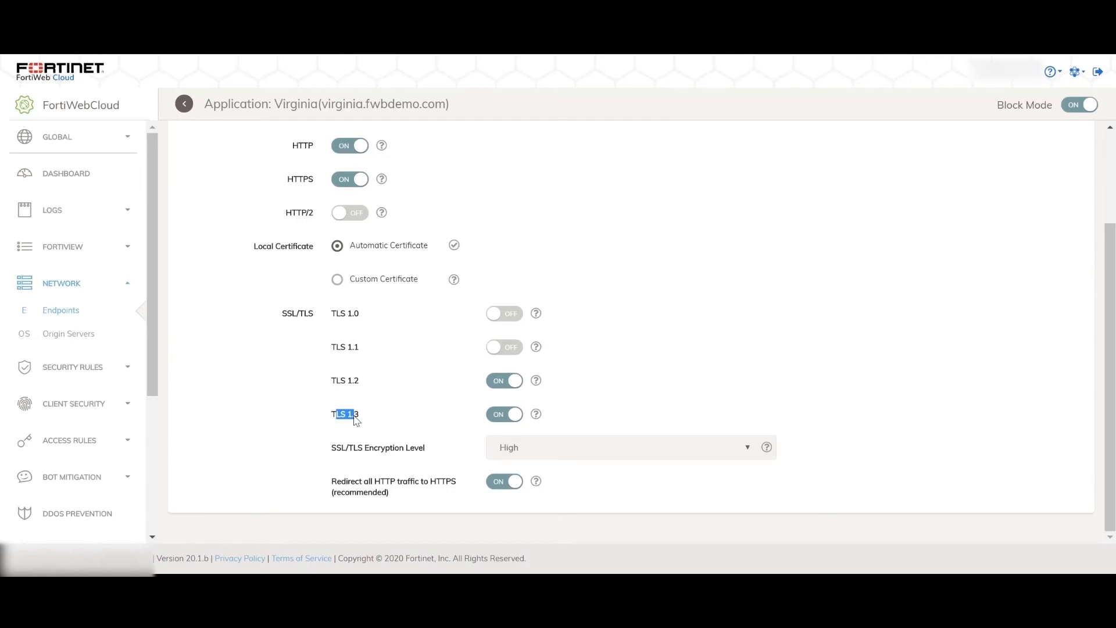
left_click(734, 454)
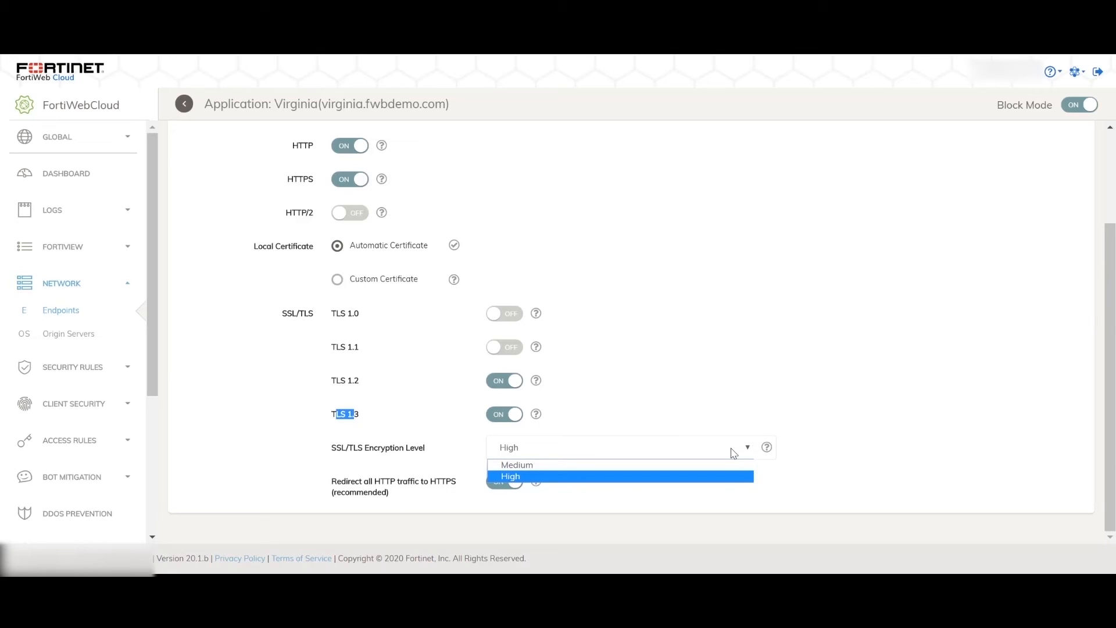
left_click(733, 453)
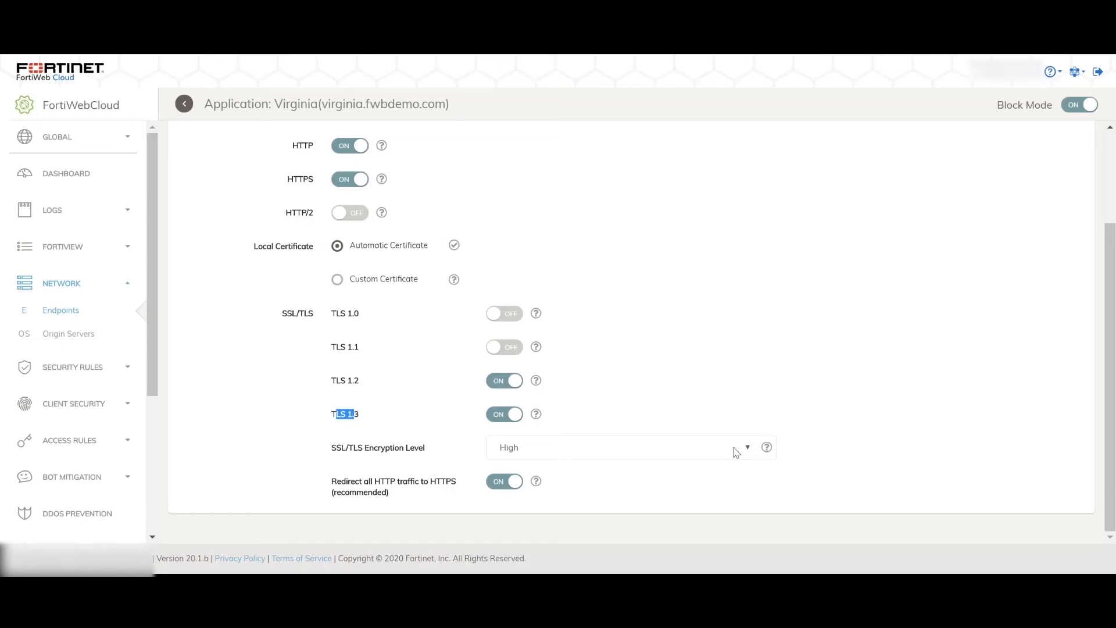
left_click_drag(333, 483, 470, 481)
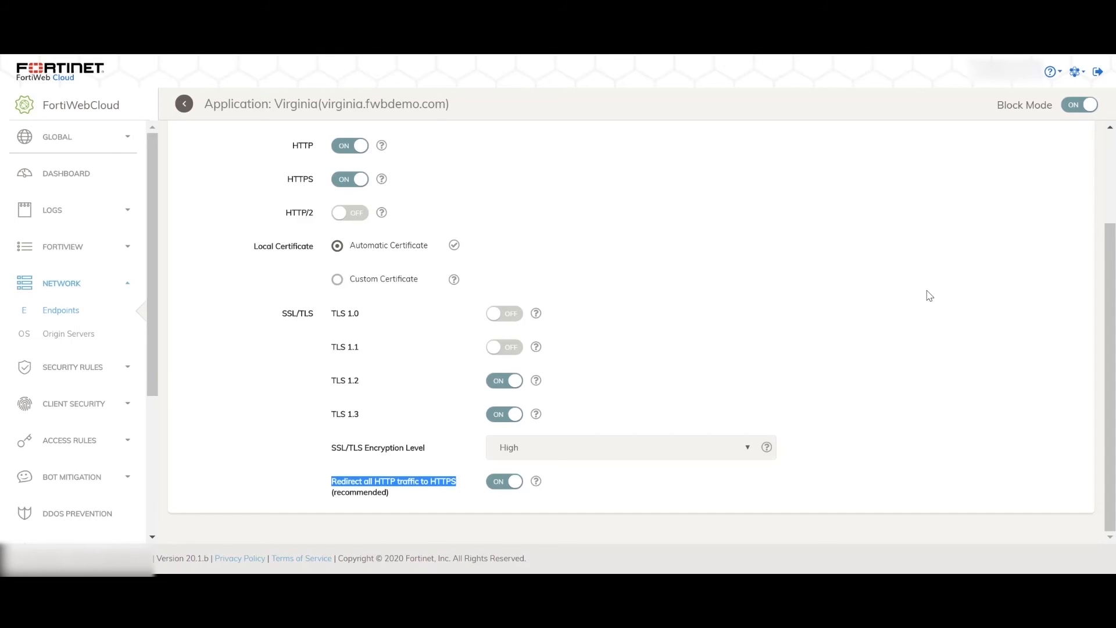
Step: Examine the Custom Certificate option of the endpoint's local certificate and its SNI and intermediate certificate import sections
left_click_drag(1112, 318, 1110, 225)
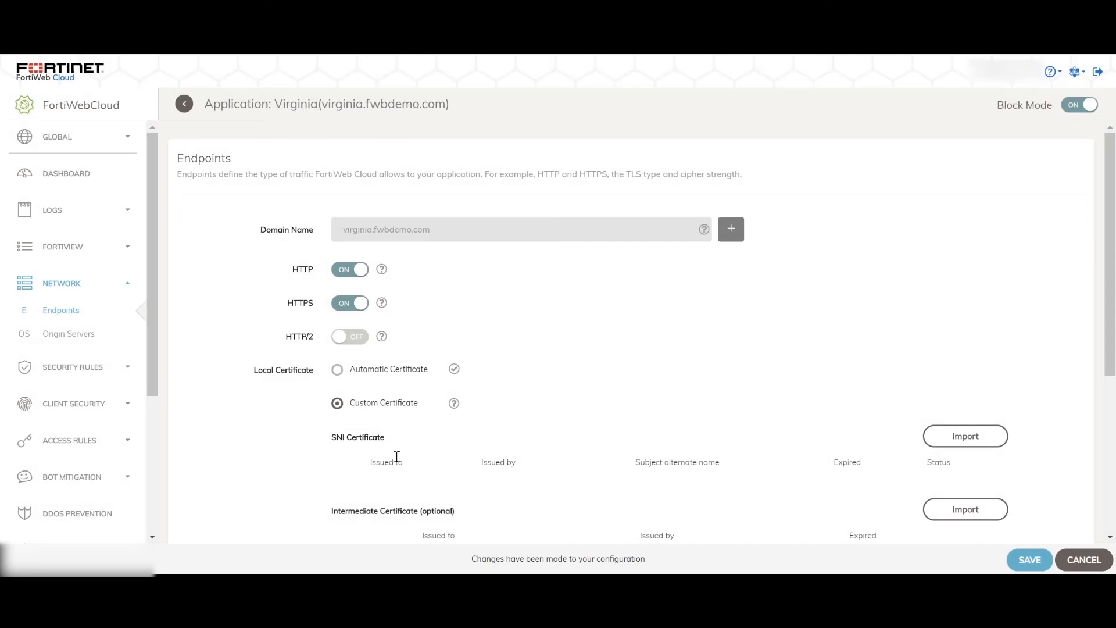
left_click_drag(1110, 228, 1109, 308)
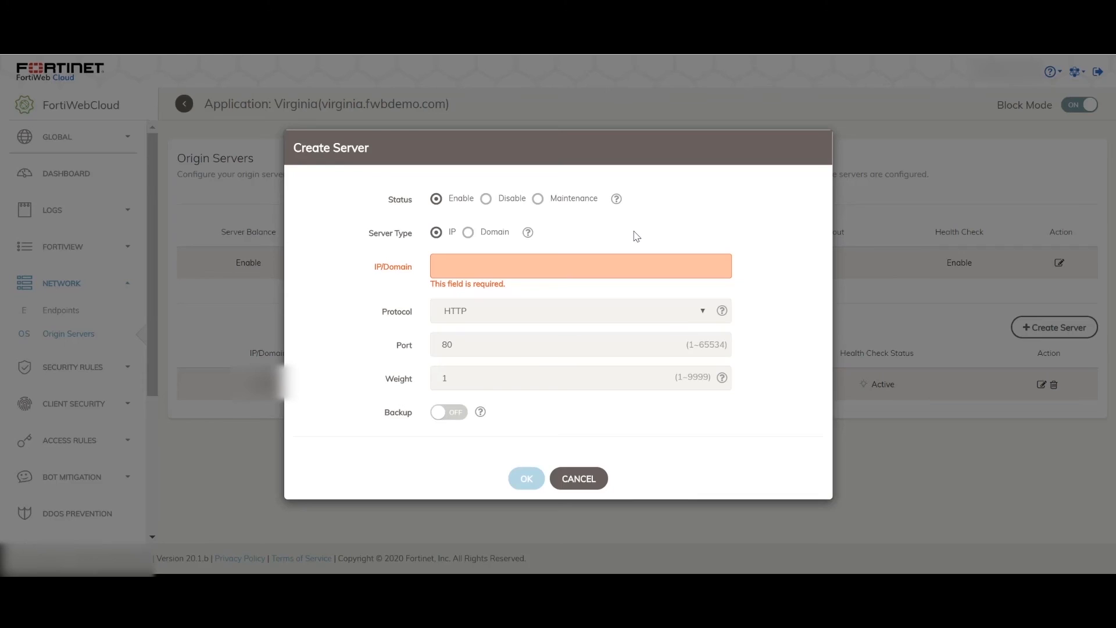
Step: Review the Create Server form for origin servers and cancel it
left_click(600, 480)
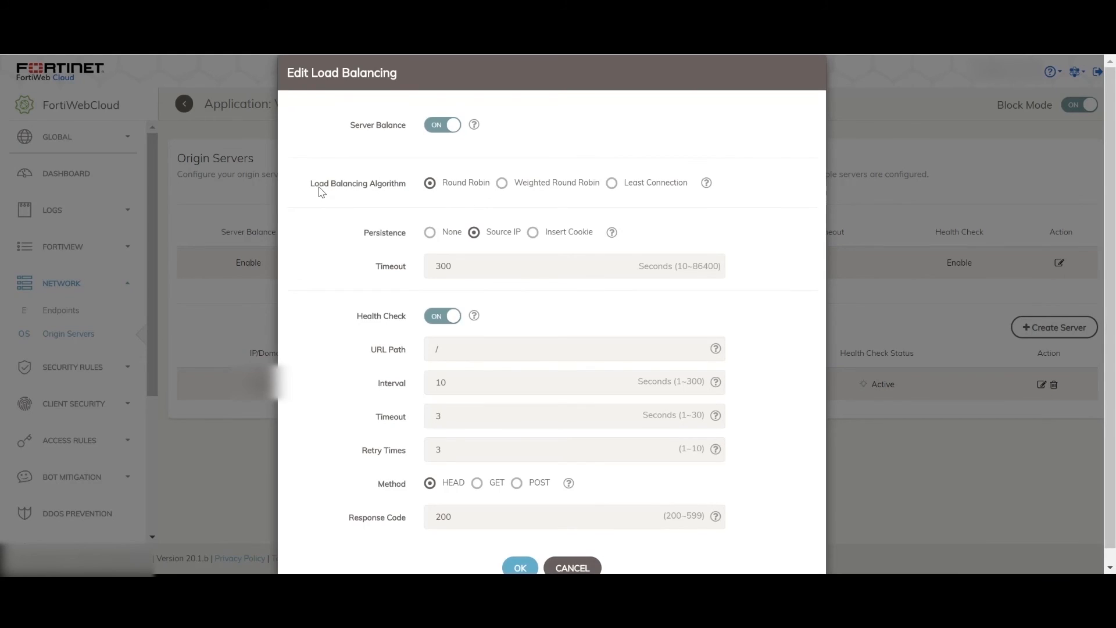
left_click_drag(319, 187, 384, 187)
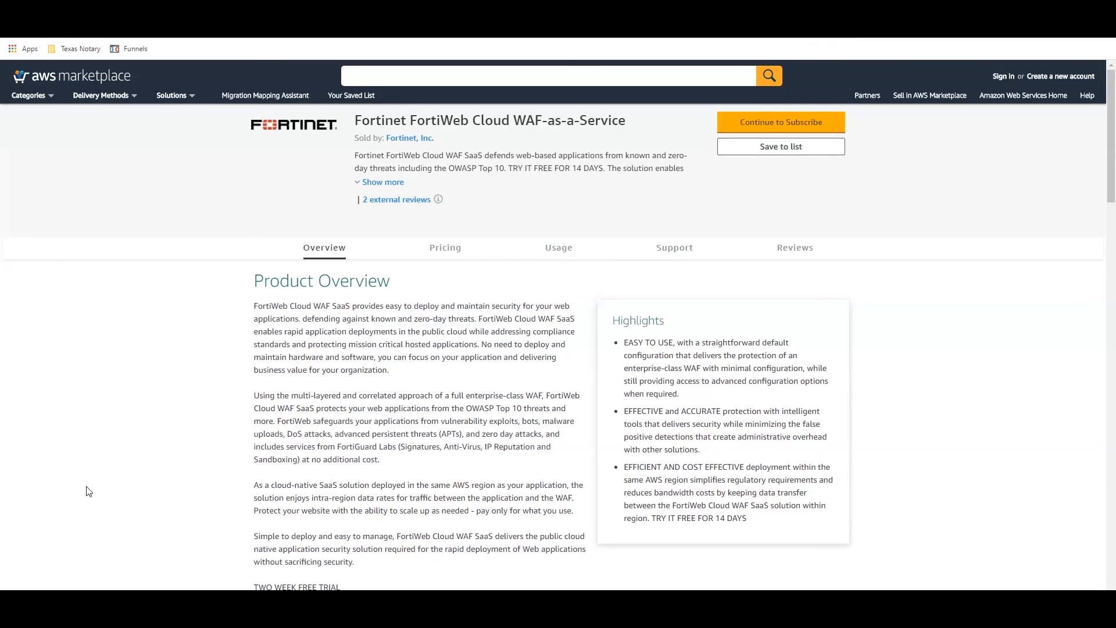
left_click(100, 460)
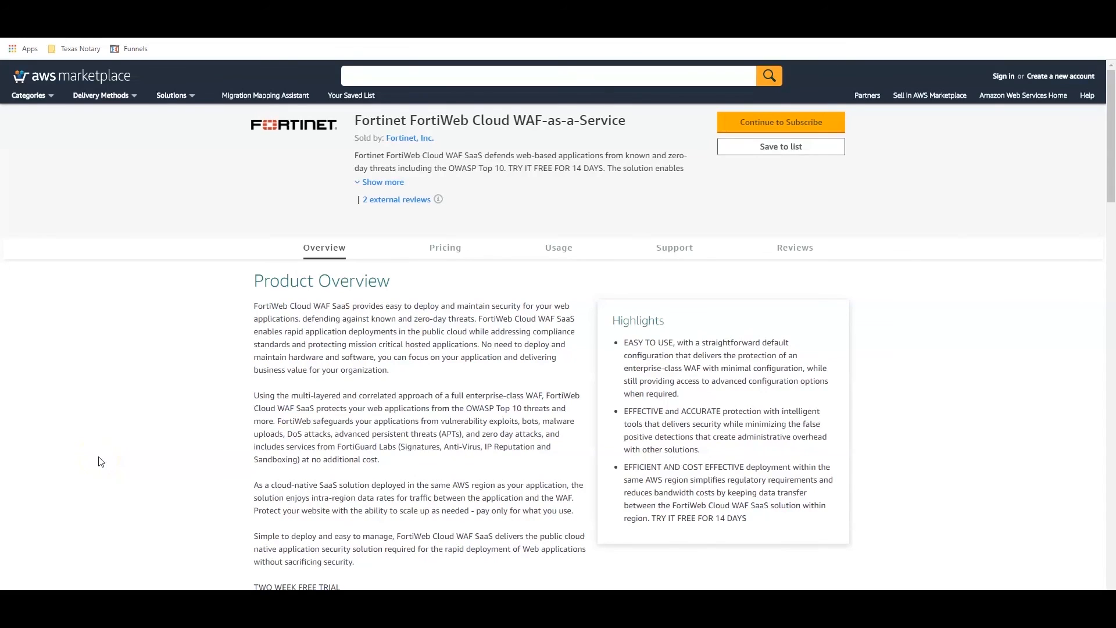